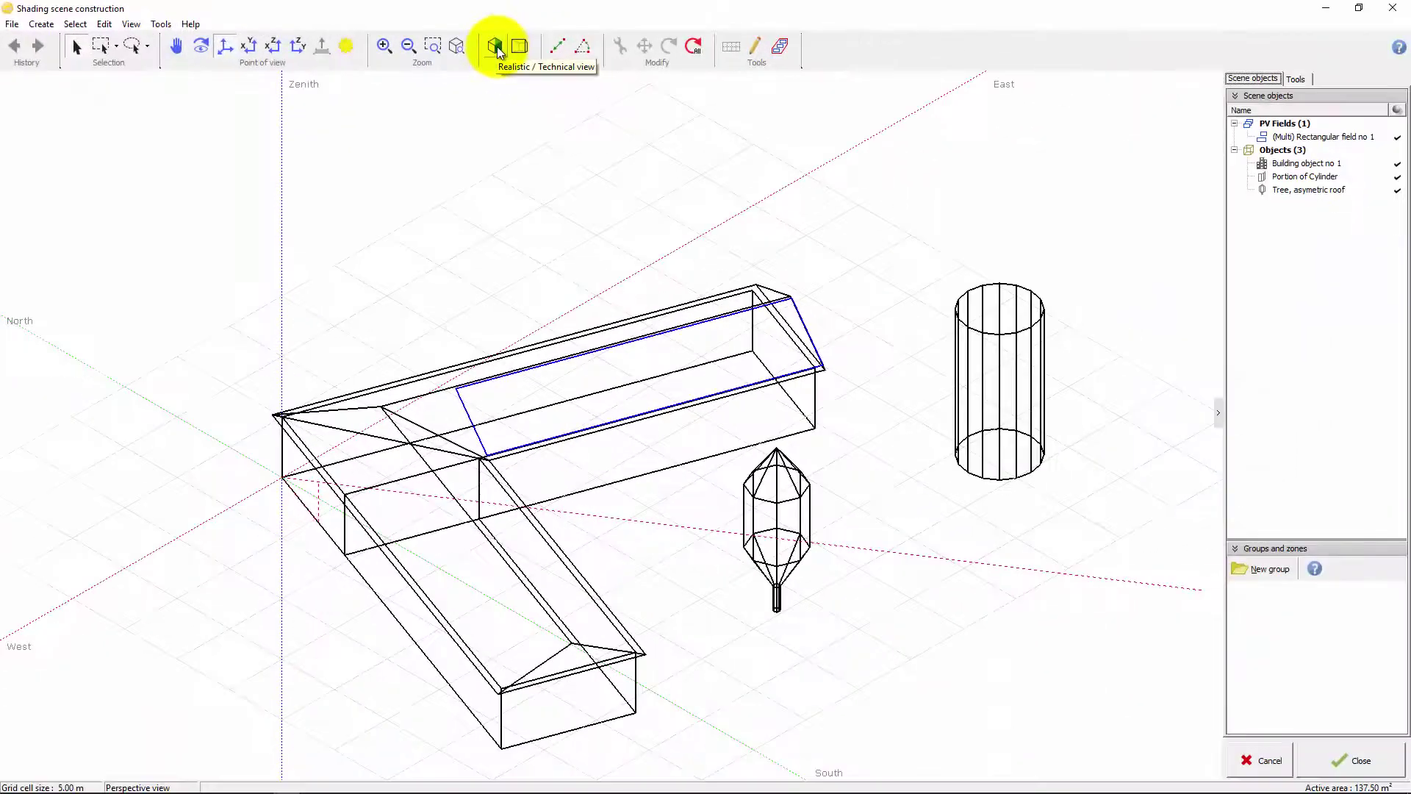
- Toggle the scene between realistic and wireframe views, ending on shaded realistic rendering
click(904, 84)
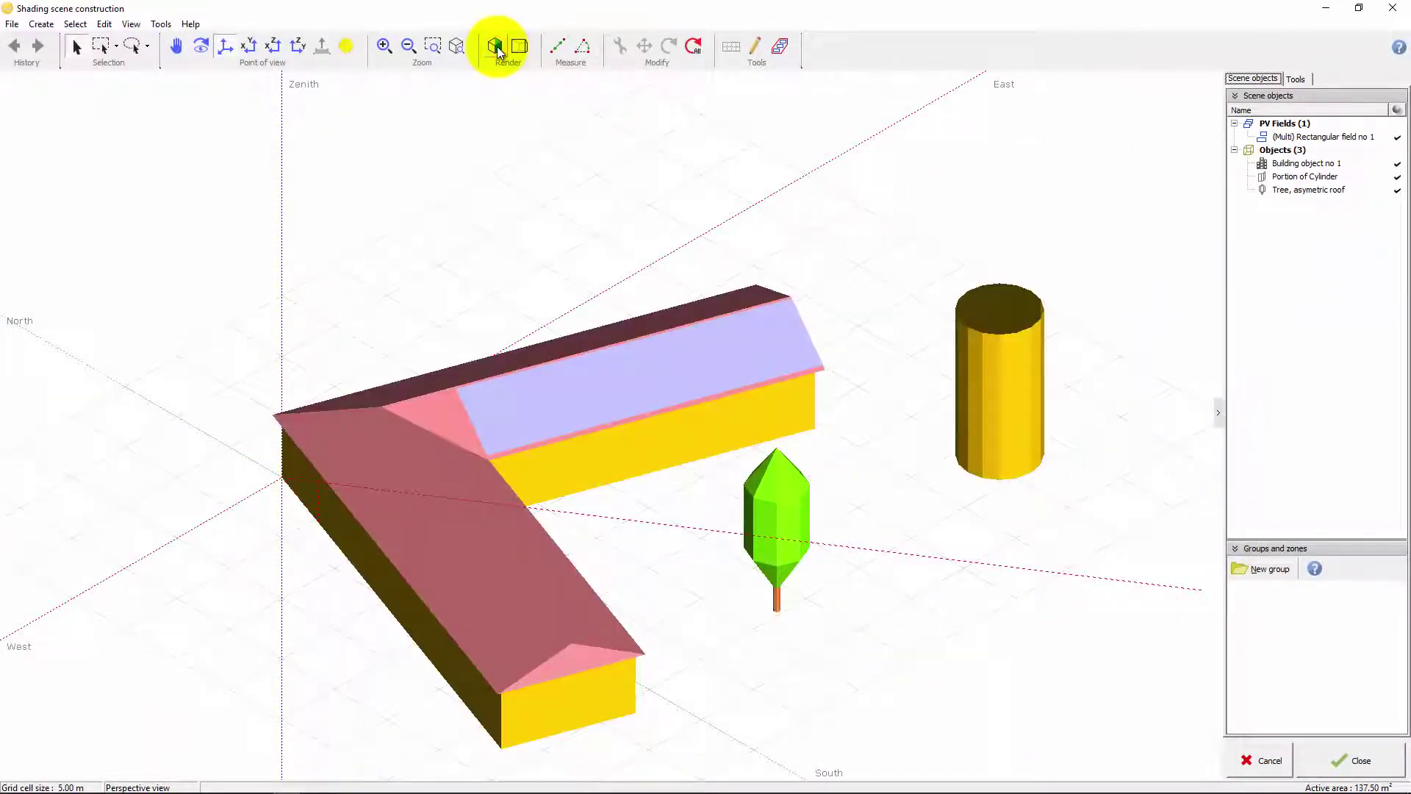
click(498, 46)
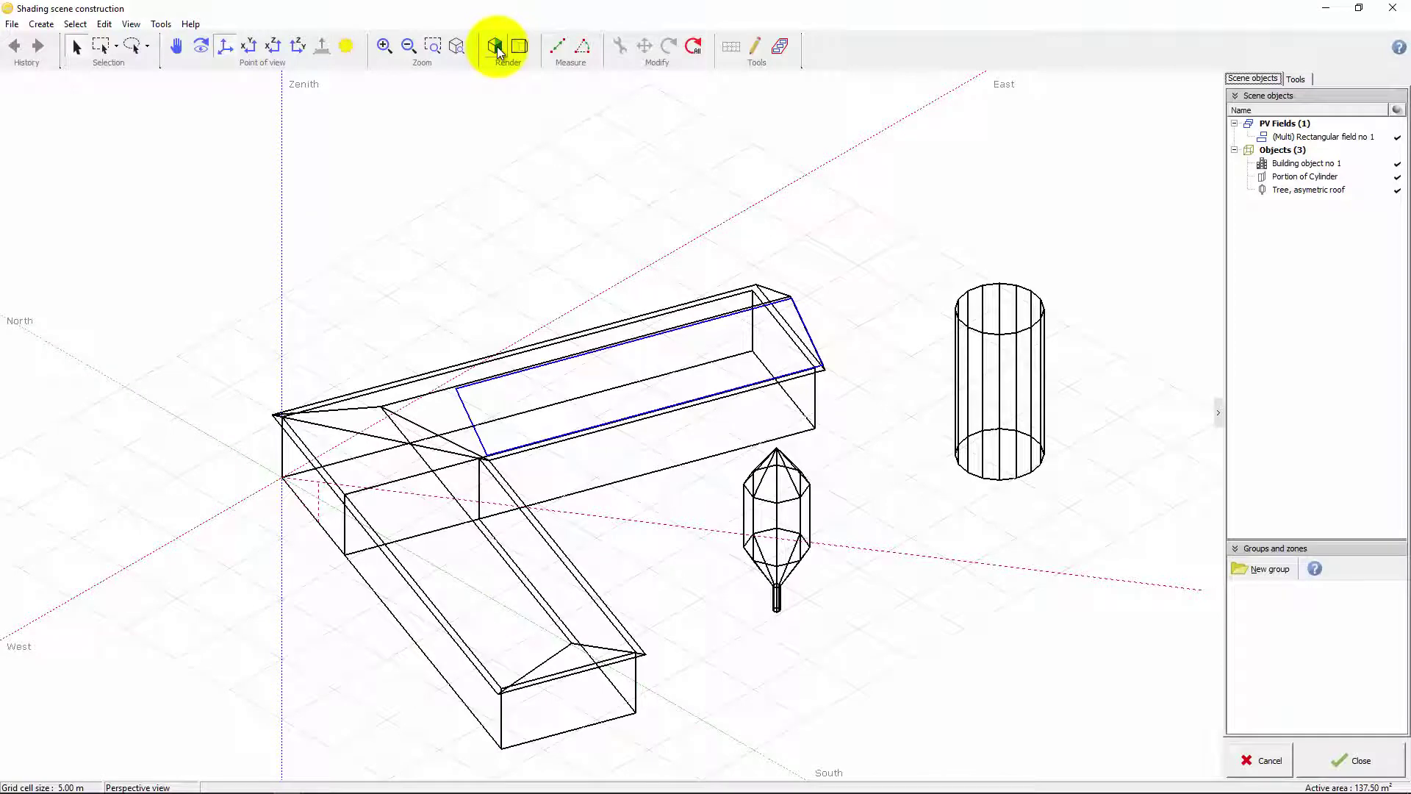
click(500, 47)
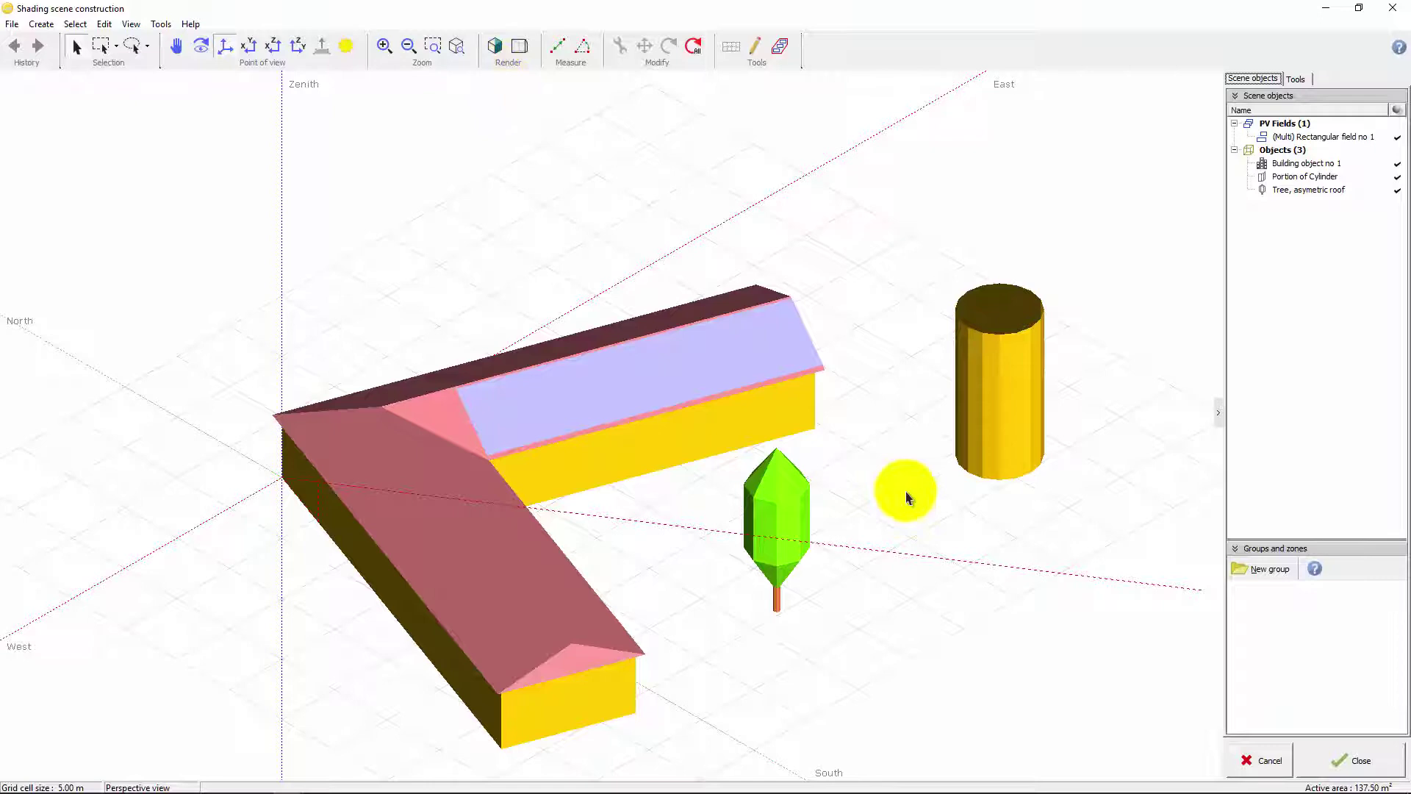
- Select the roof PV field, move it along the vertical Z axis, and orbit to check it
mouse_move(904, 490)
mouse_down()
mouse_move(721, 519)
mouse_move(551, 474)
mouse_up()
click(707, 481)
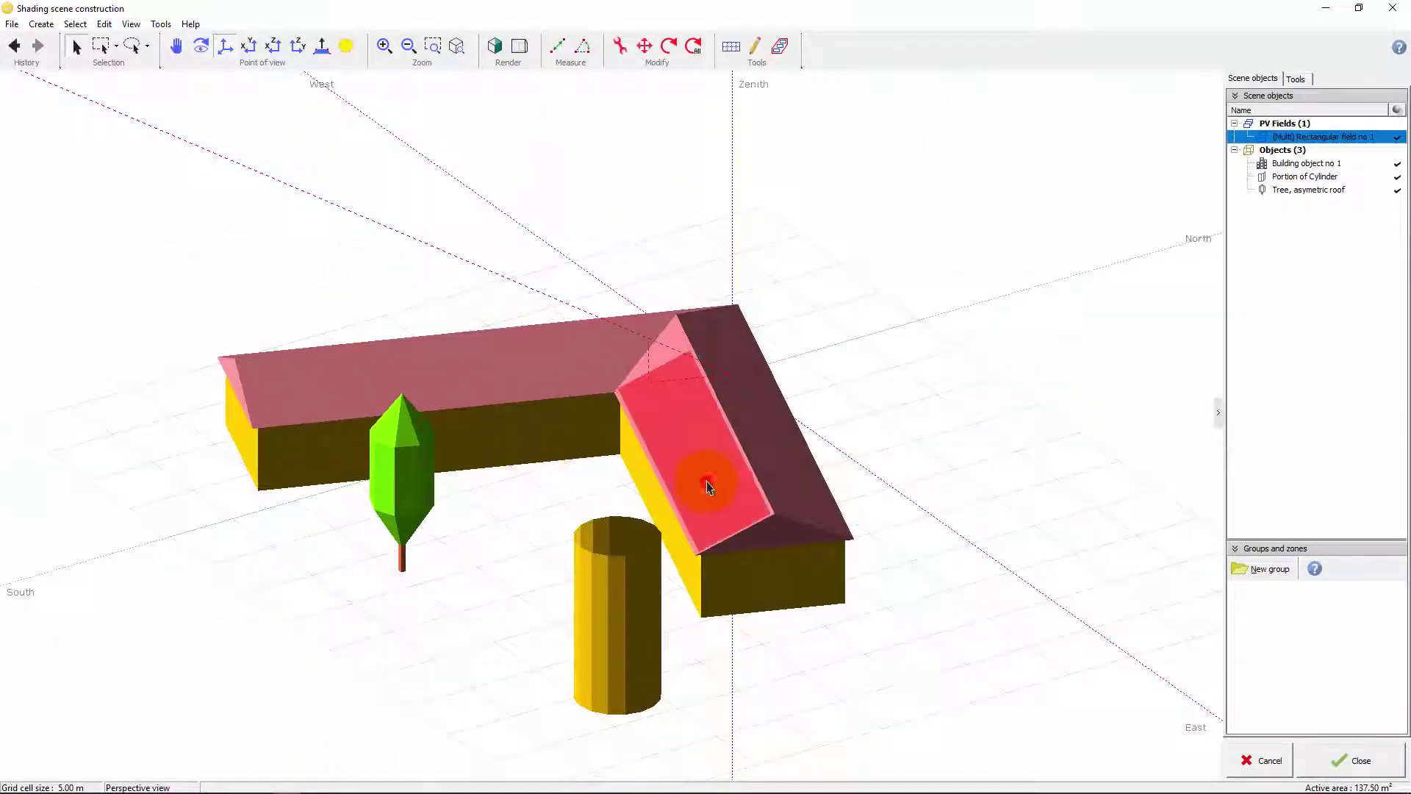
click(645, 47)
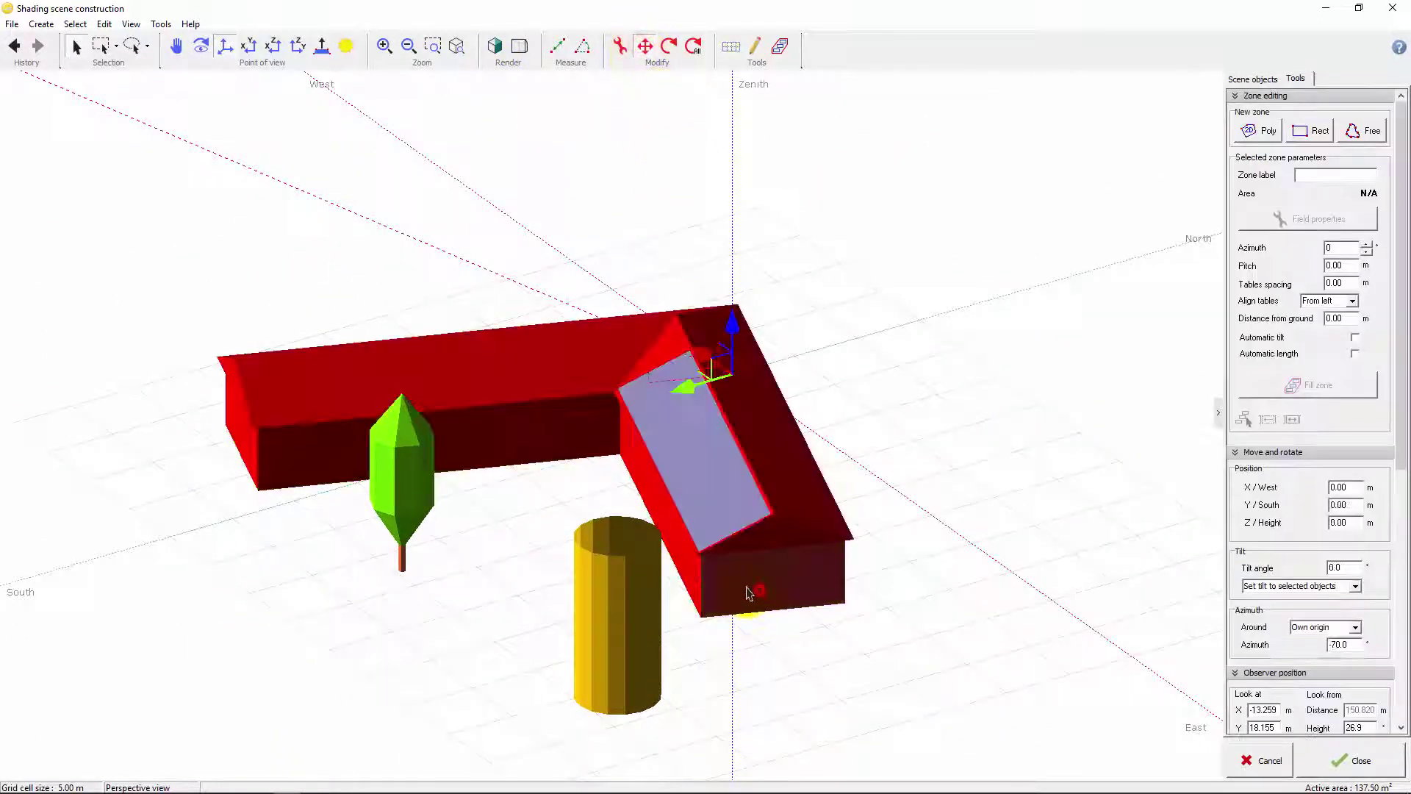
click(740, 562)
mouse_move(783, 651)
mouse_down()
mouse_move(776, 574)
mouse_move(750, 589)
mouse_up()
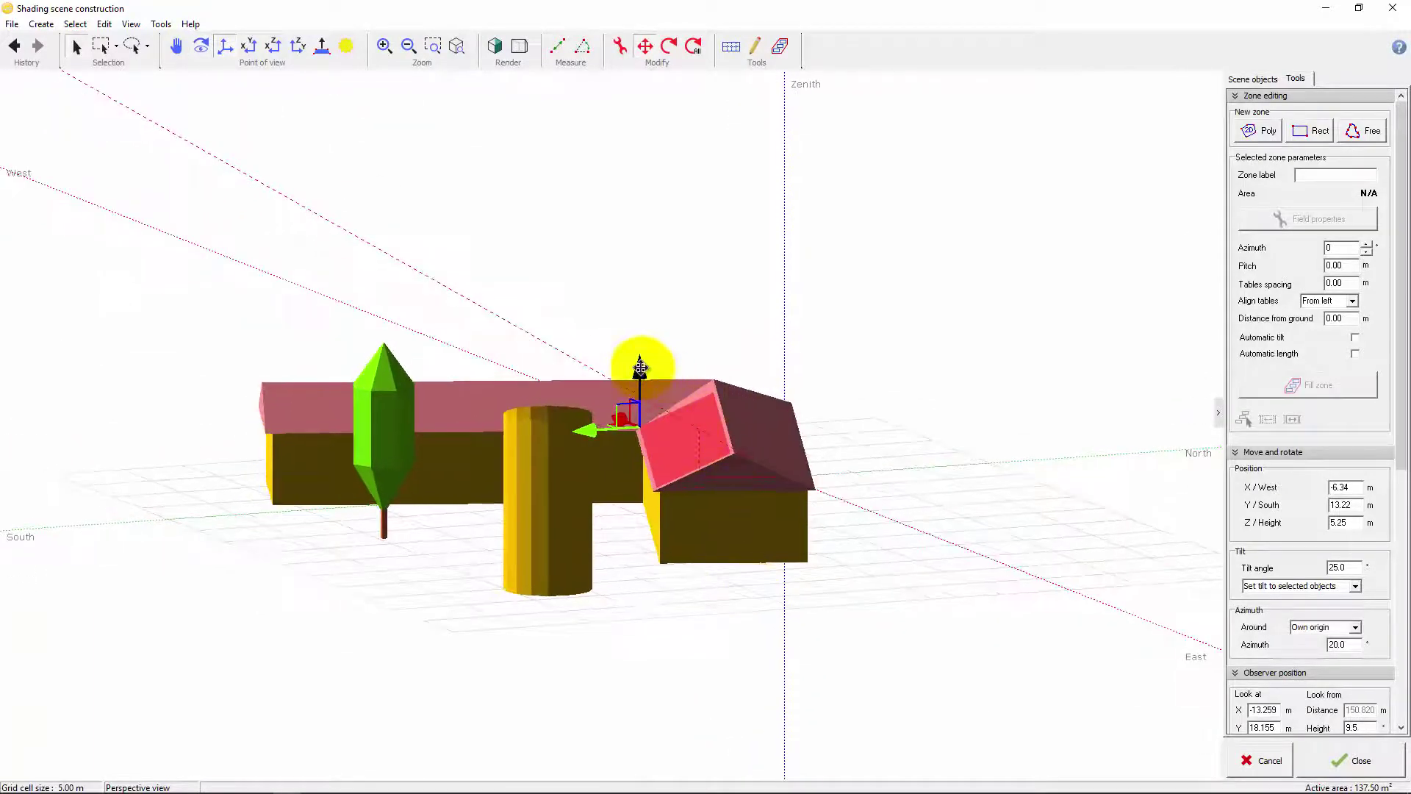
mouse_move(640, 364)
mouse_down()
mouse_move(649, 499)
mouse_move(668, 269)
mouse_move(678, 360)
mouse_up()
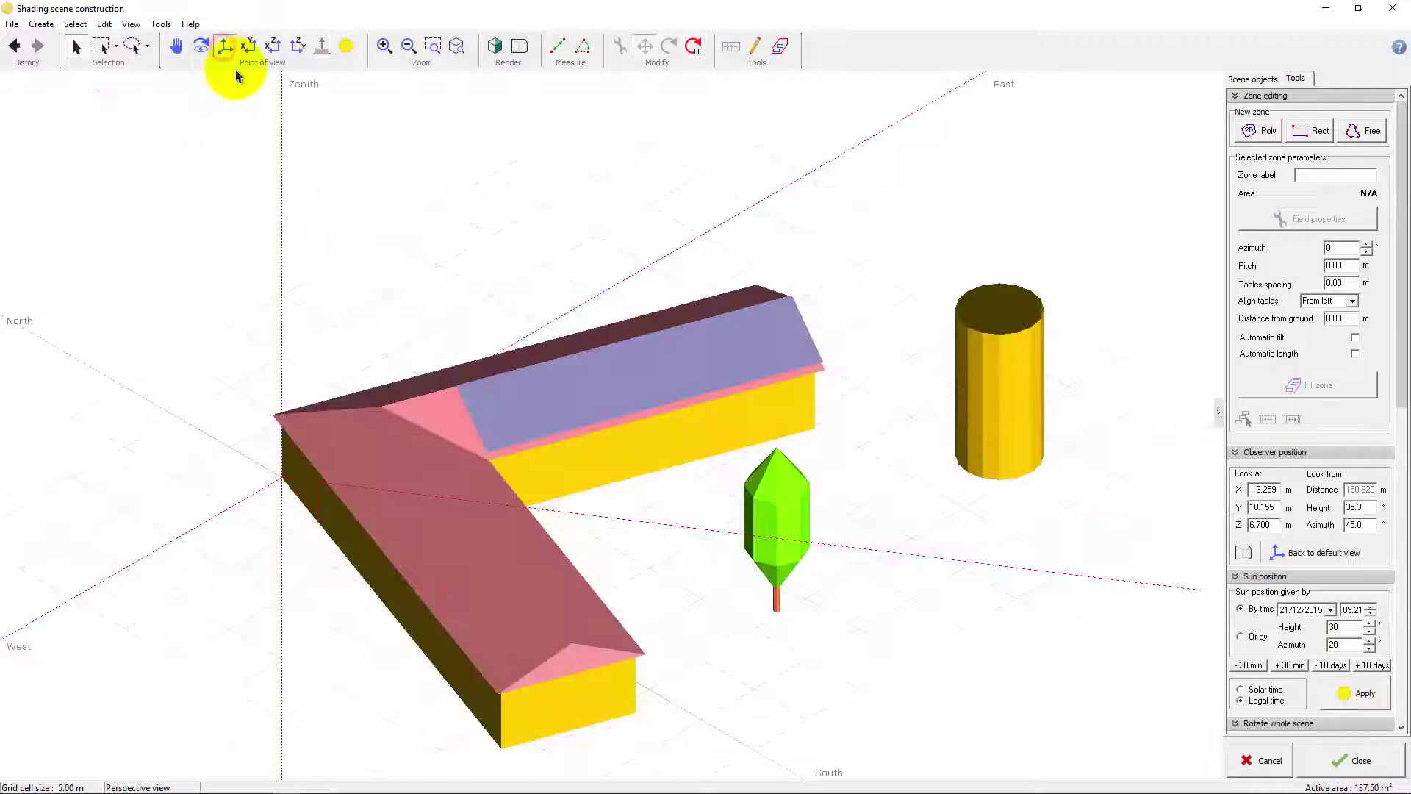
click(519, 46)
click(518, 47)
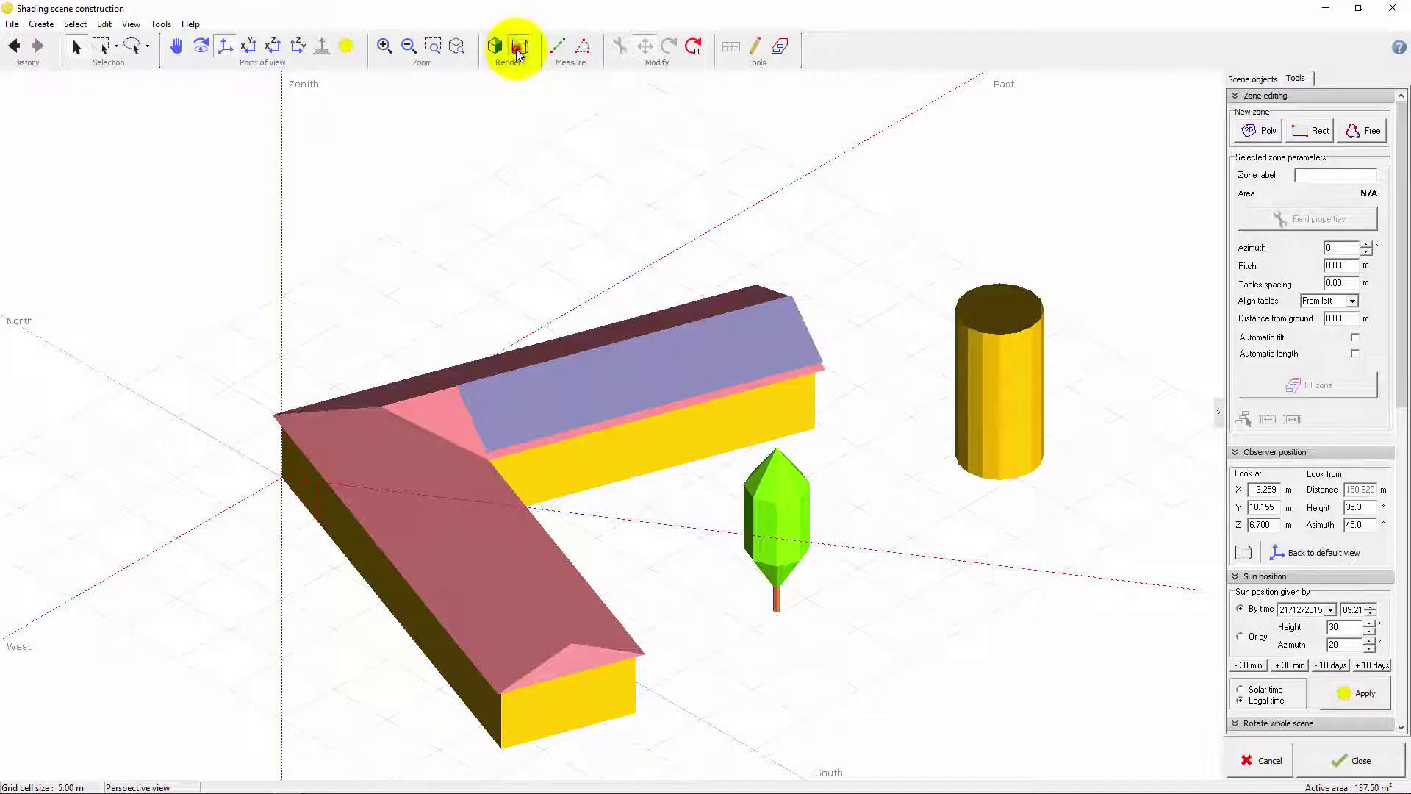
click(519, 47)
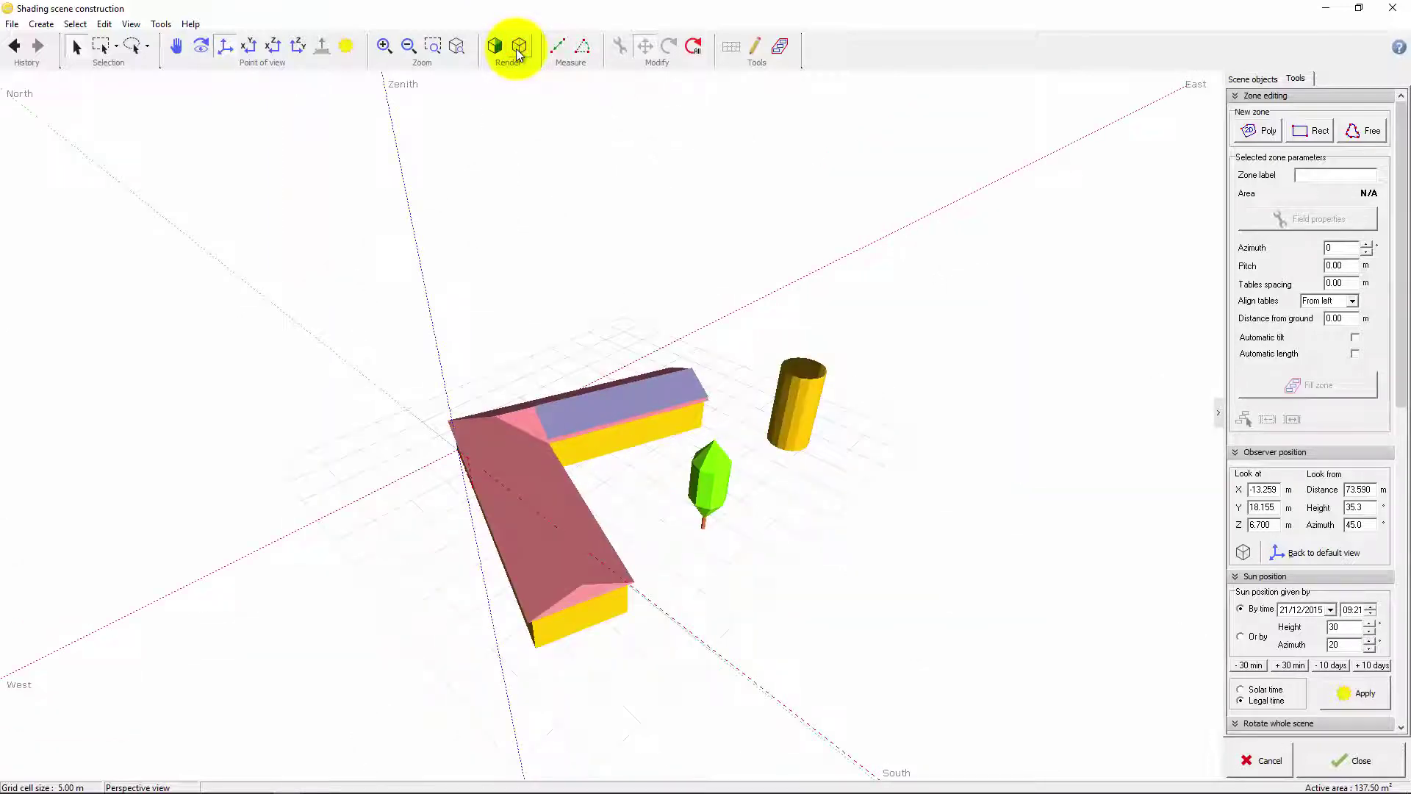
drag(640, 508, 441, 518)
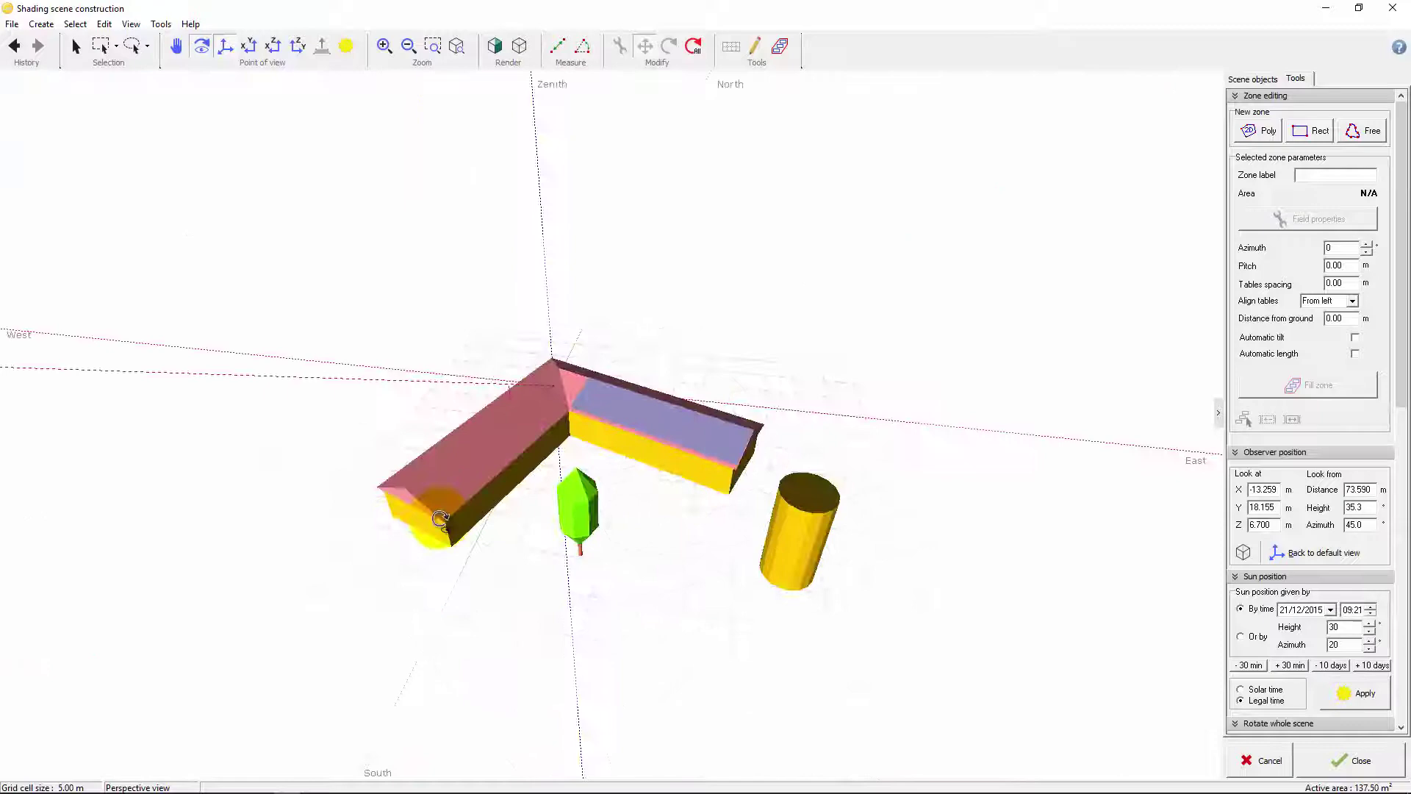
scroll(552, 486, up, 6)
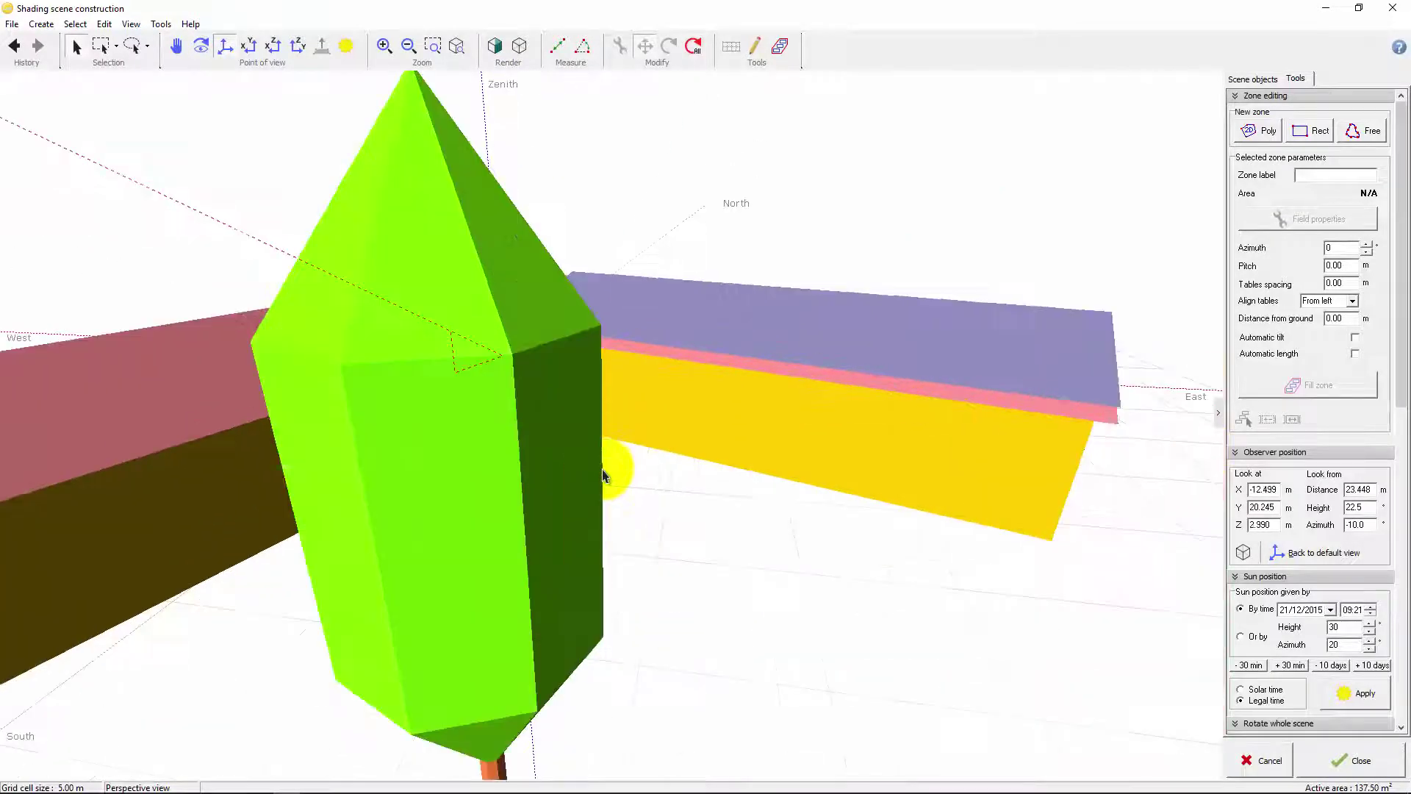
scroll(604, 475, down, 6)
mouse_move(502, 518)
mouse_down()
mouse_move(588, 536)
mouse_move(519, 540)
mouse_up()
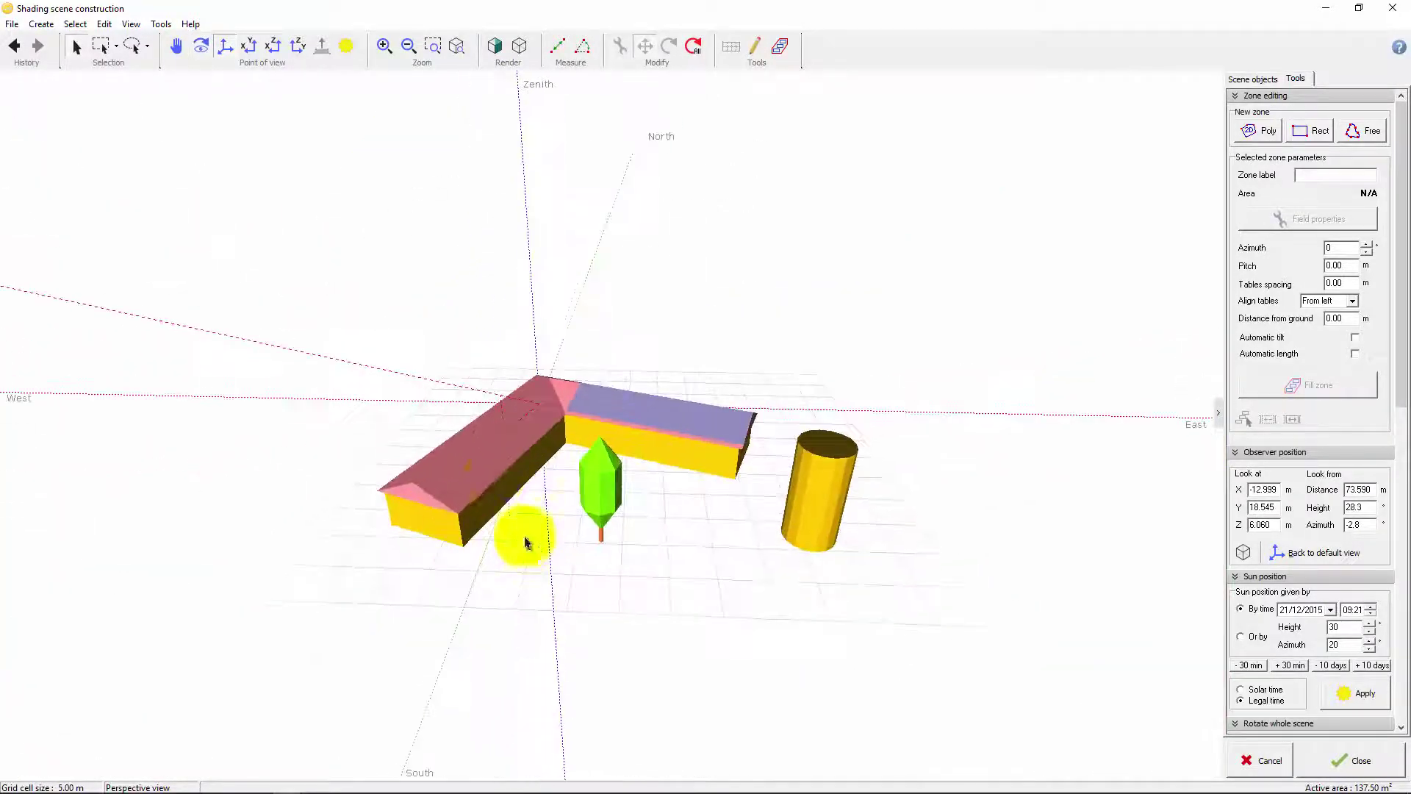
- Enable anti-aliasing in the render options and orbit around the tree and house
click(131, 24)
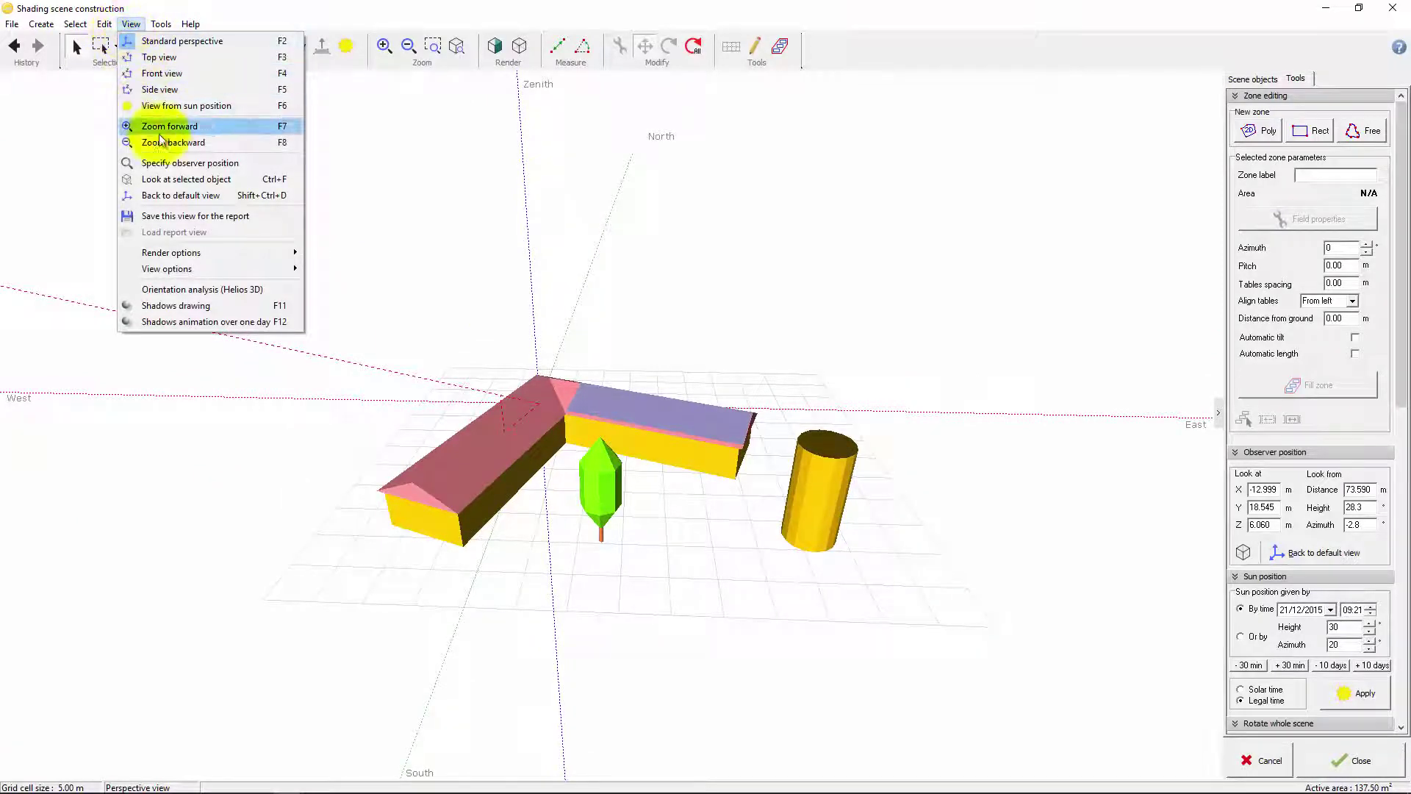
mouse_move(344, 508)
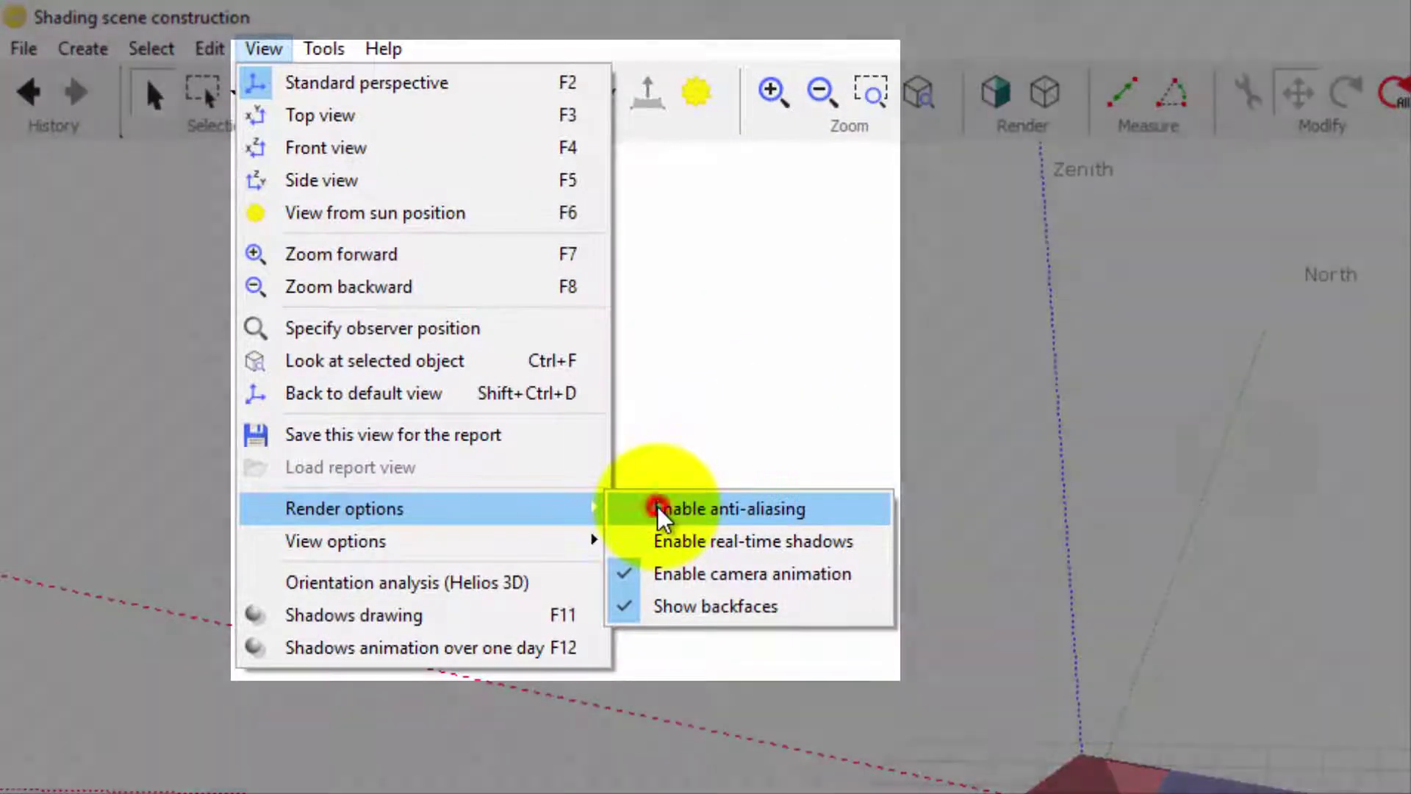
click(663, 516)
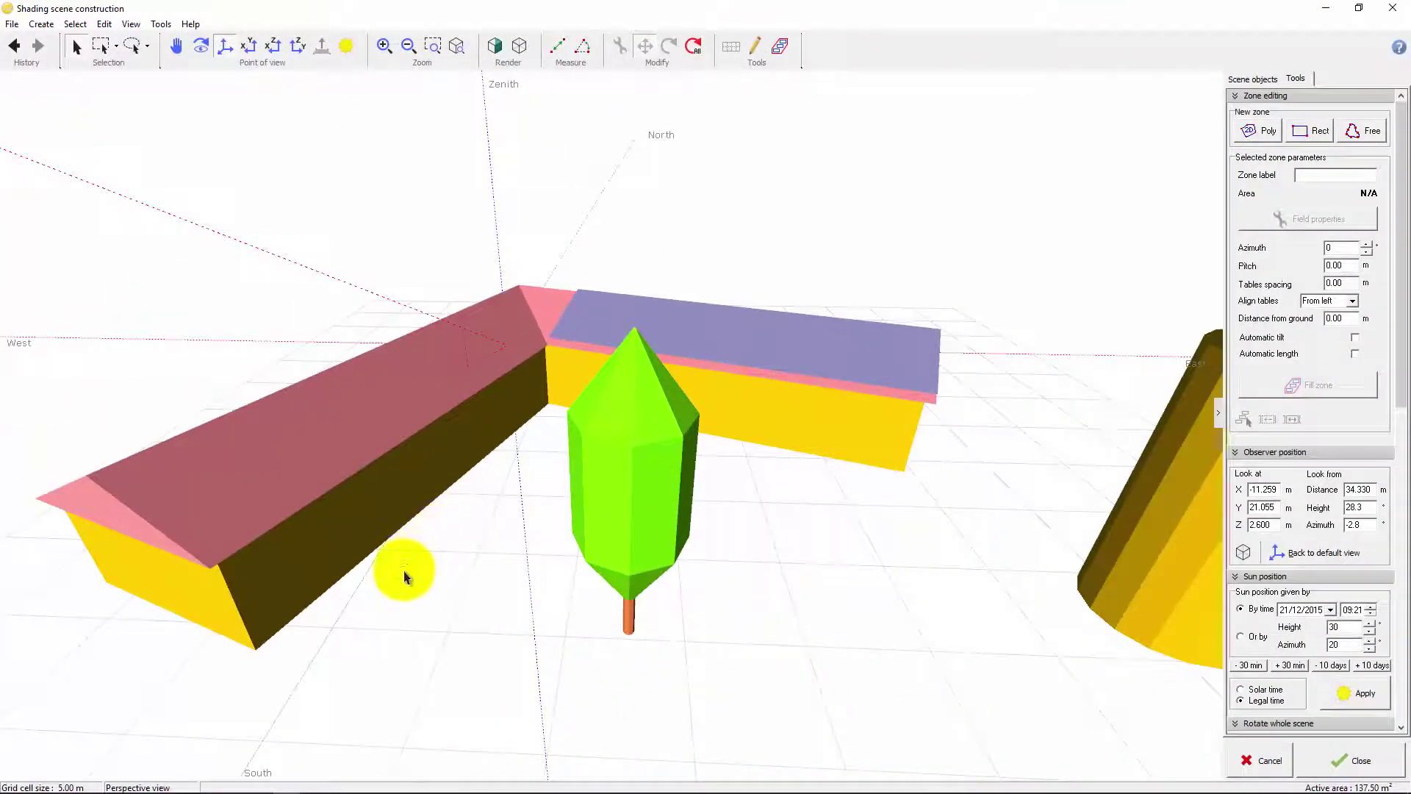
mouse_move(424, 551)
mouse_down()
mouse_move(529, 601)
mouse_move(394, 583)
mouse_up()
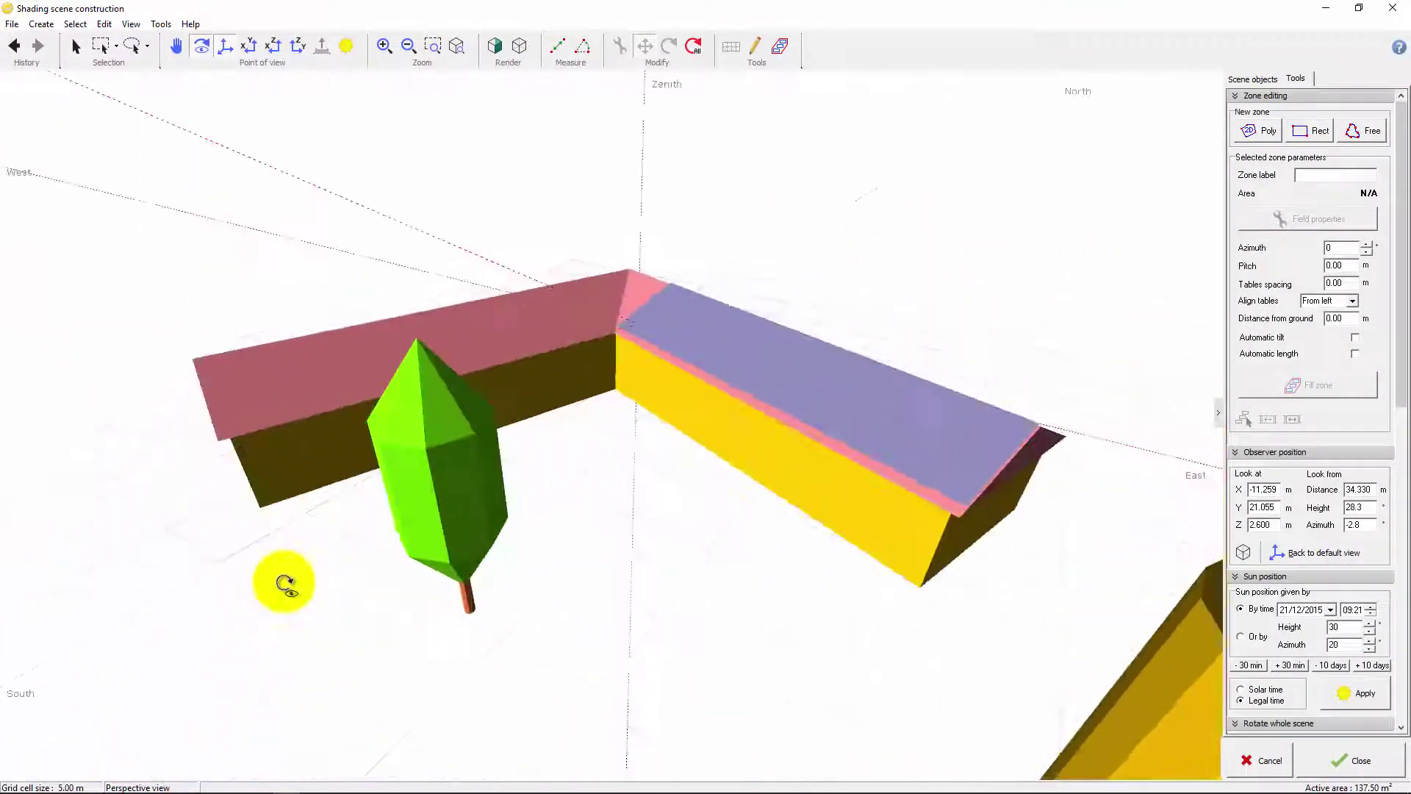
scroll(433, 502, down, 3)
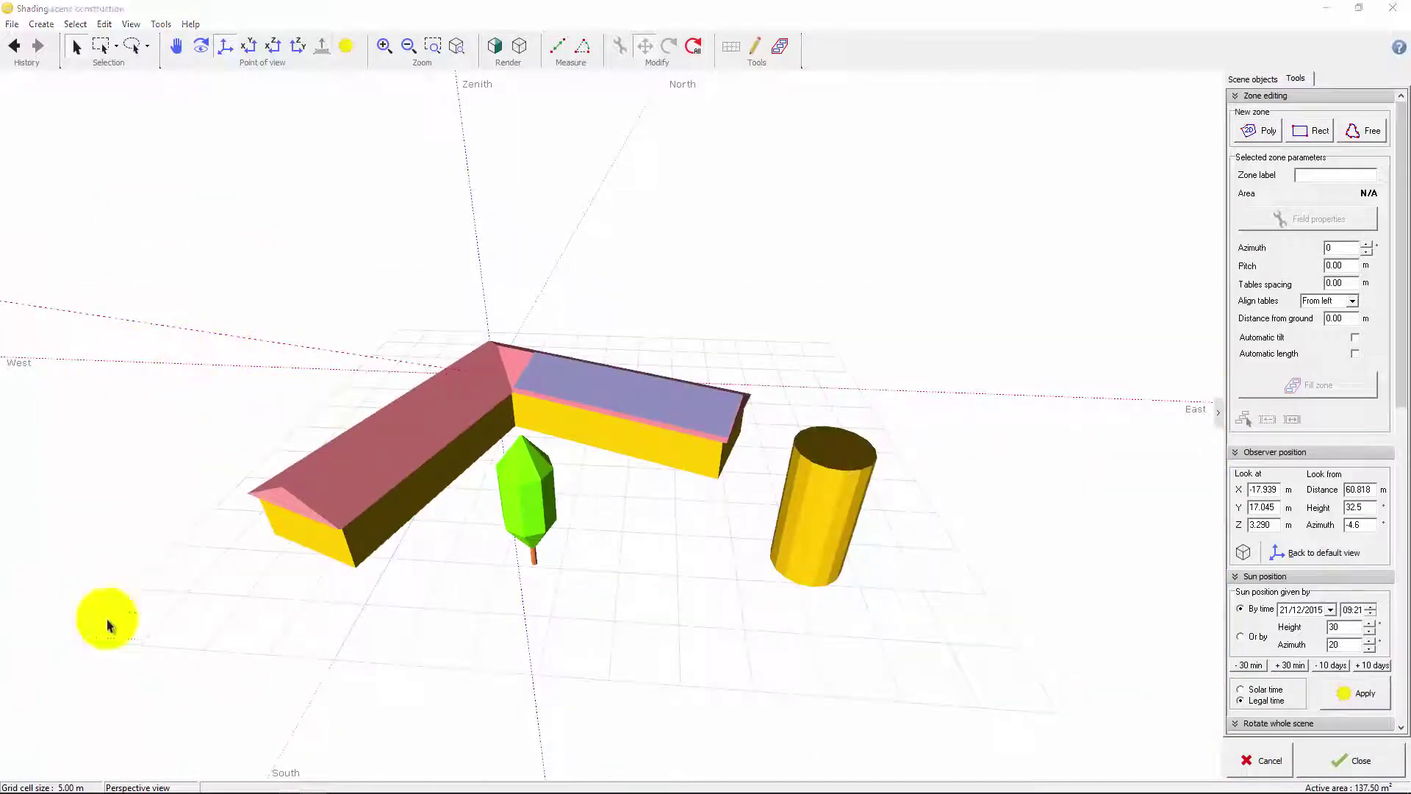
- Turn on real-time shadows in the View render options
click(131, 23)
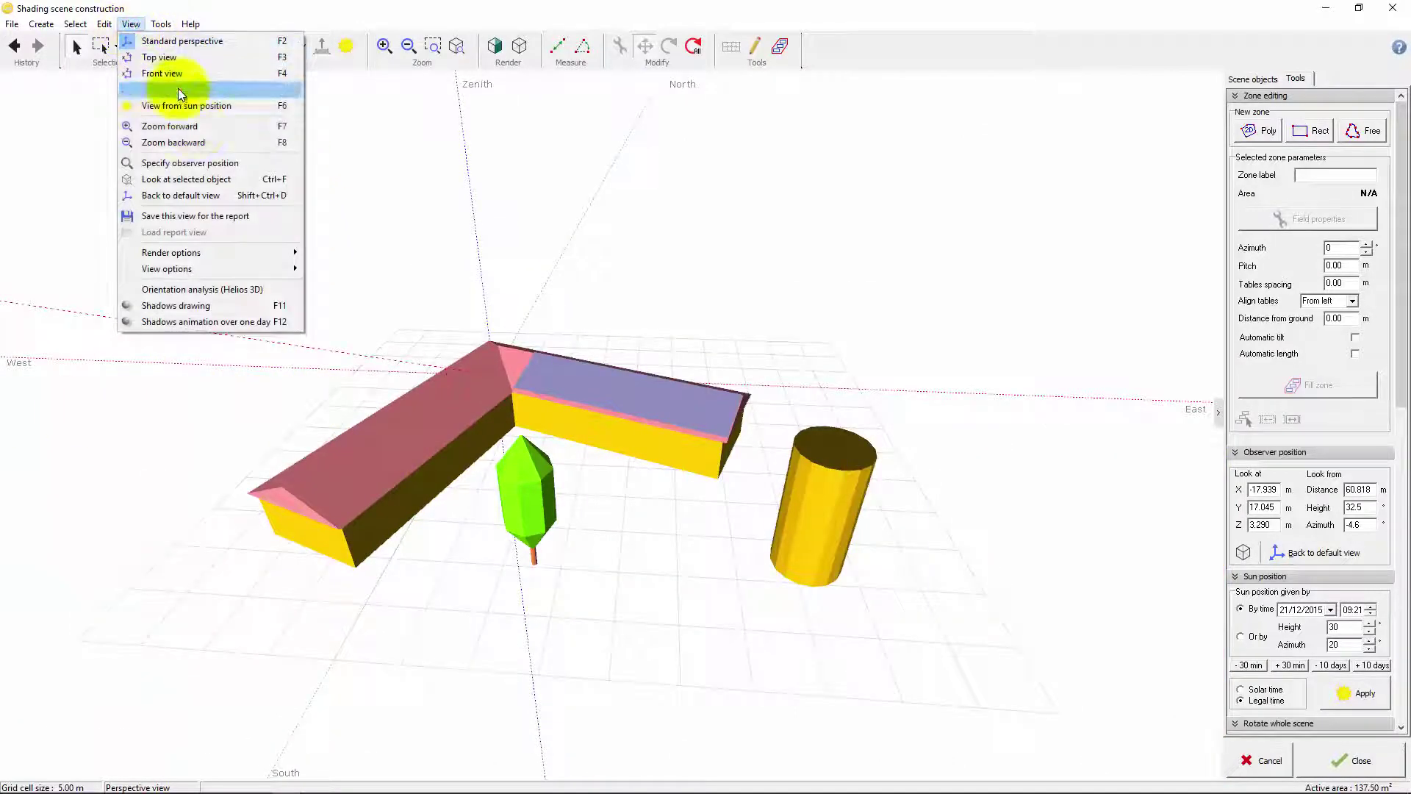
mouse_move(171, 253)
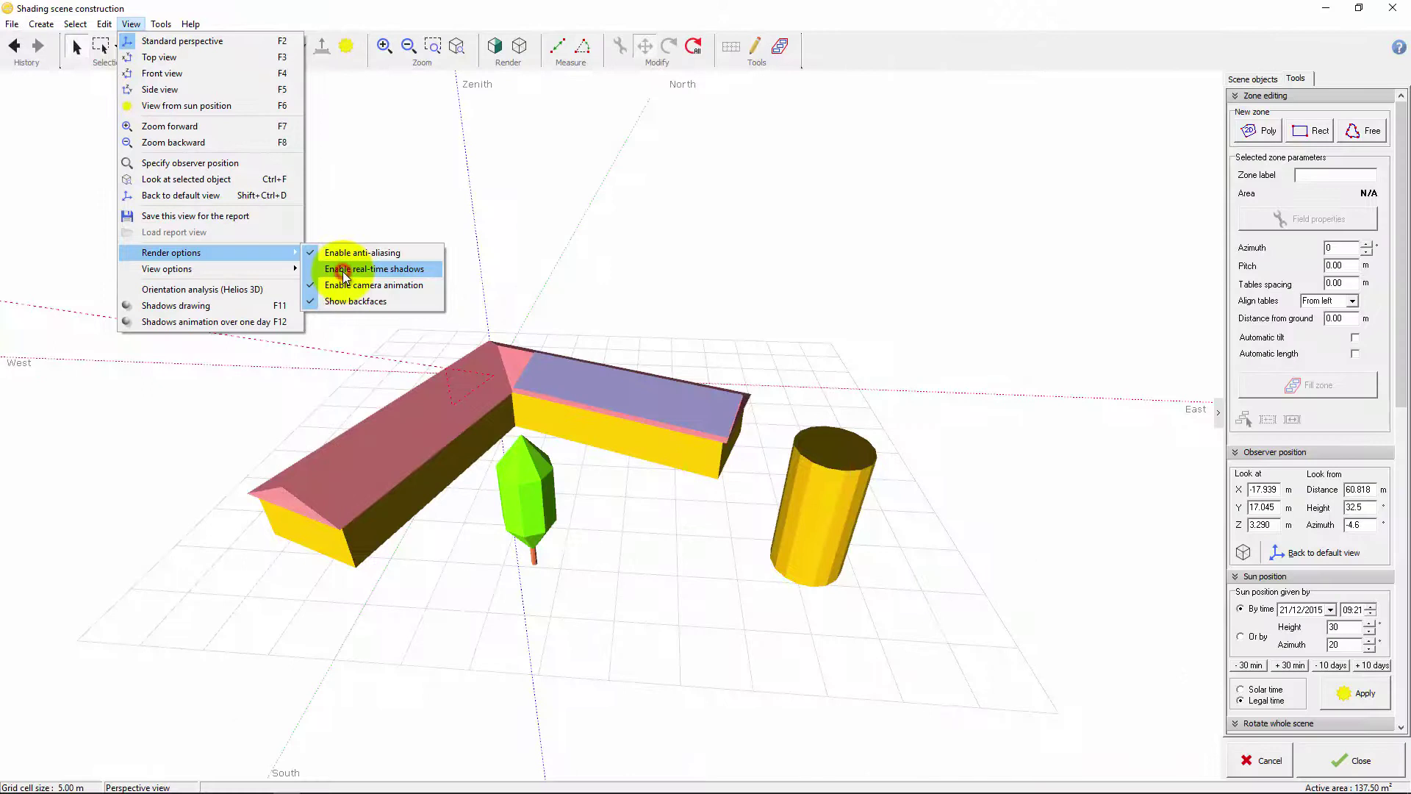
click(343, 273)
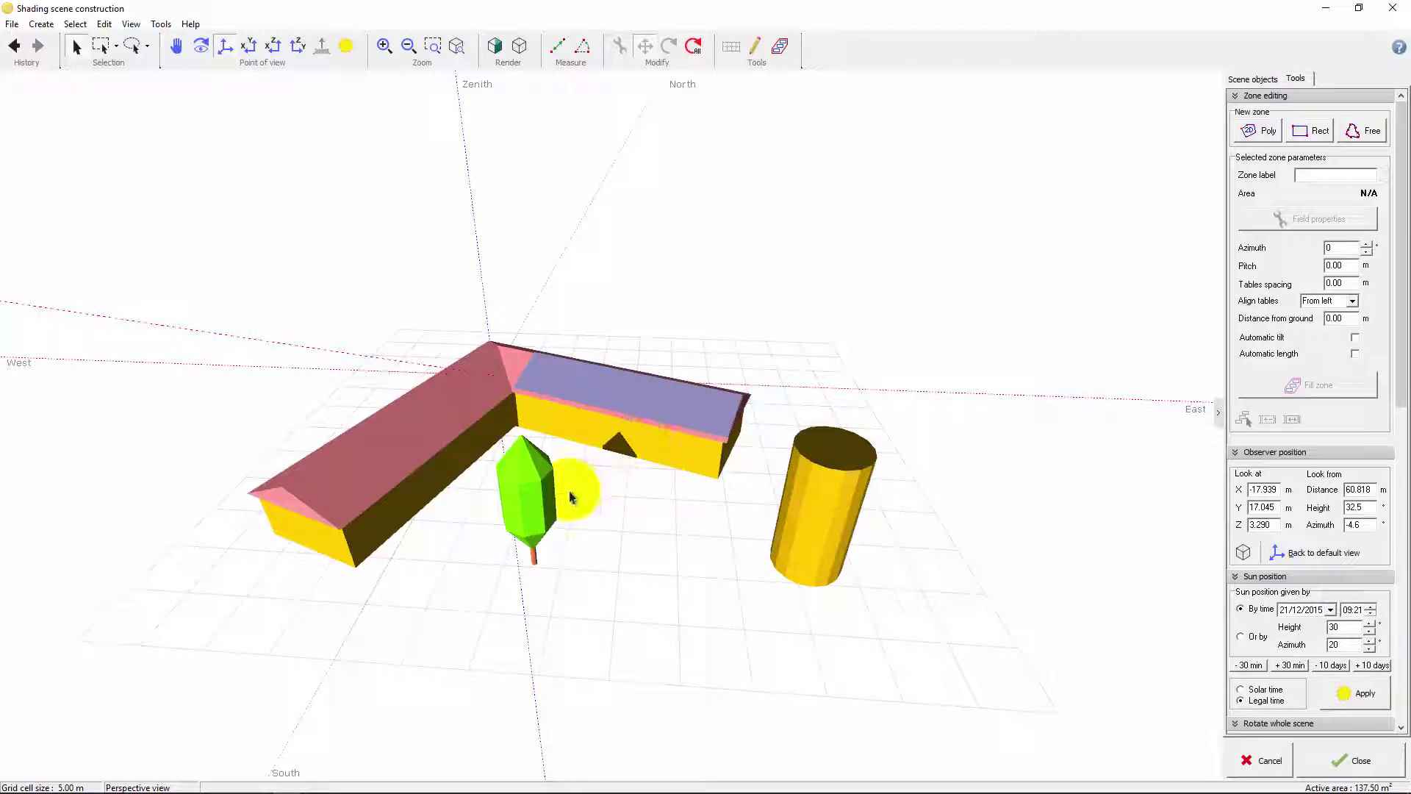
- Drag the tree toward the house to a Y/South position of 32.97 m
click(537, 507)
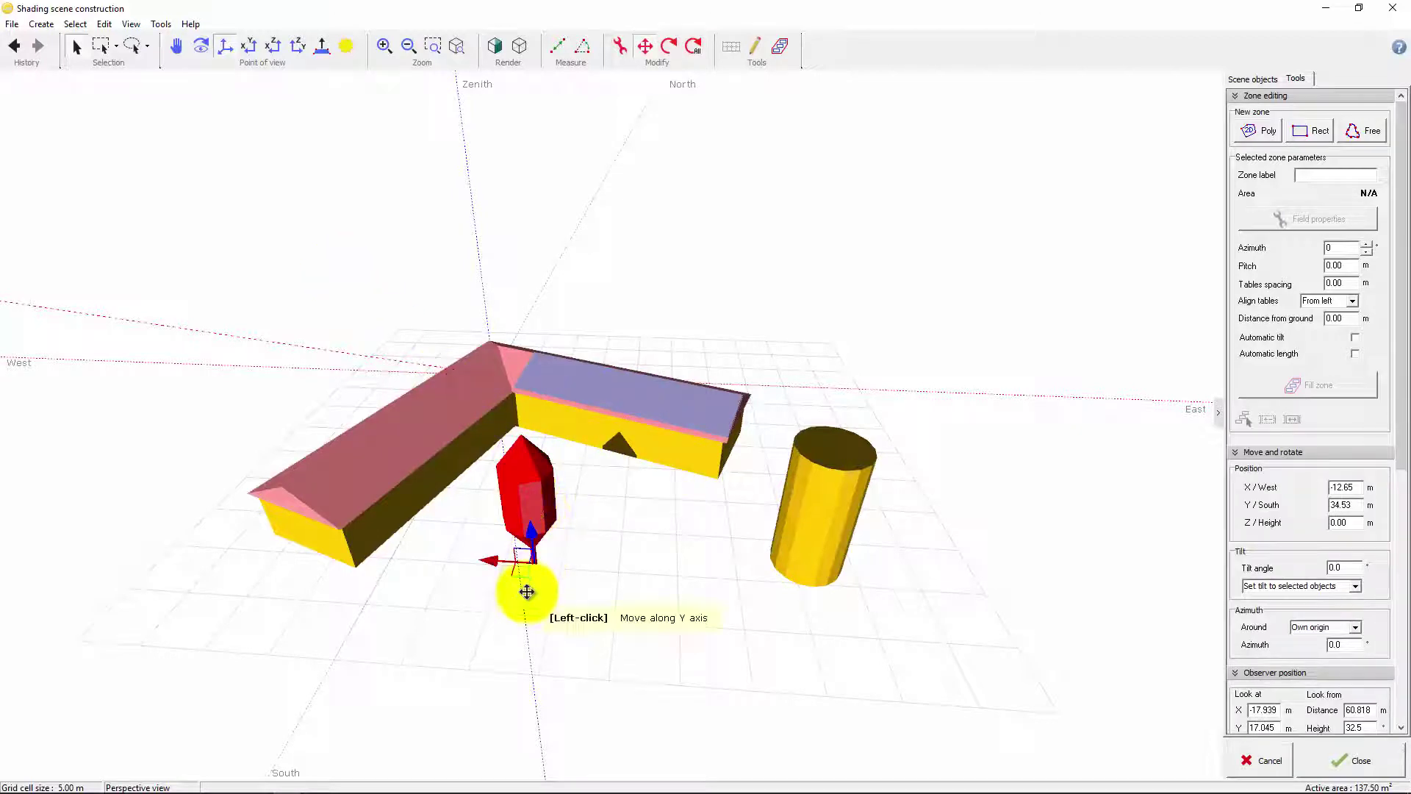
mouse_move(525, 597)
mouse_down()
mouse_move(546, 550)
mouse_move(495, 545)
mouse_up()
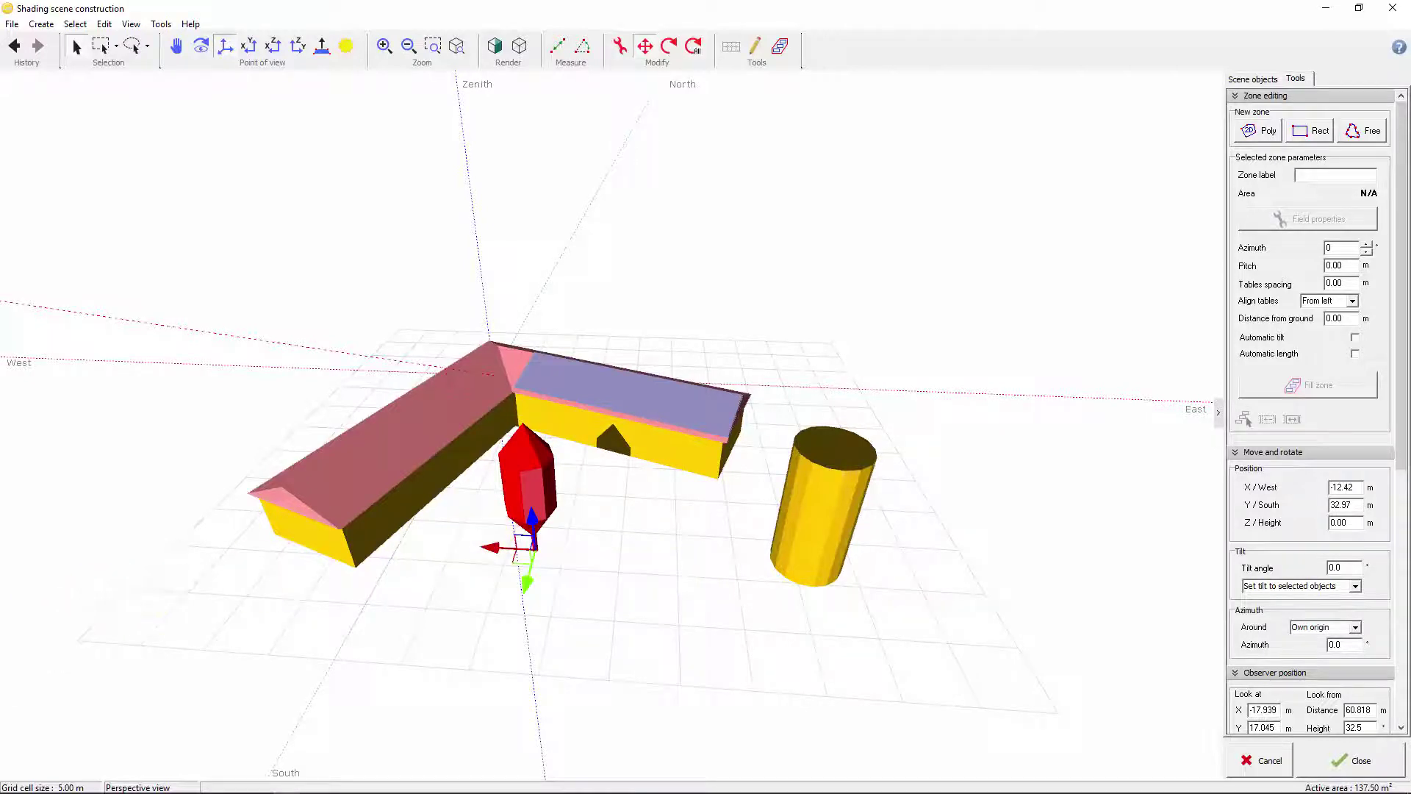
- Draw a large parallelepiped ground plane starting from the grid's lower-left corner
click(756, 48)
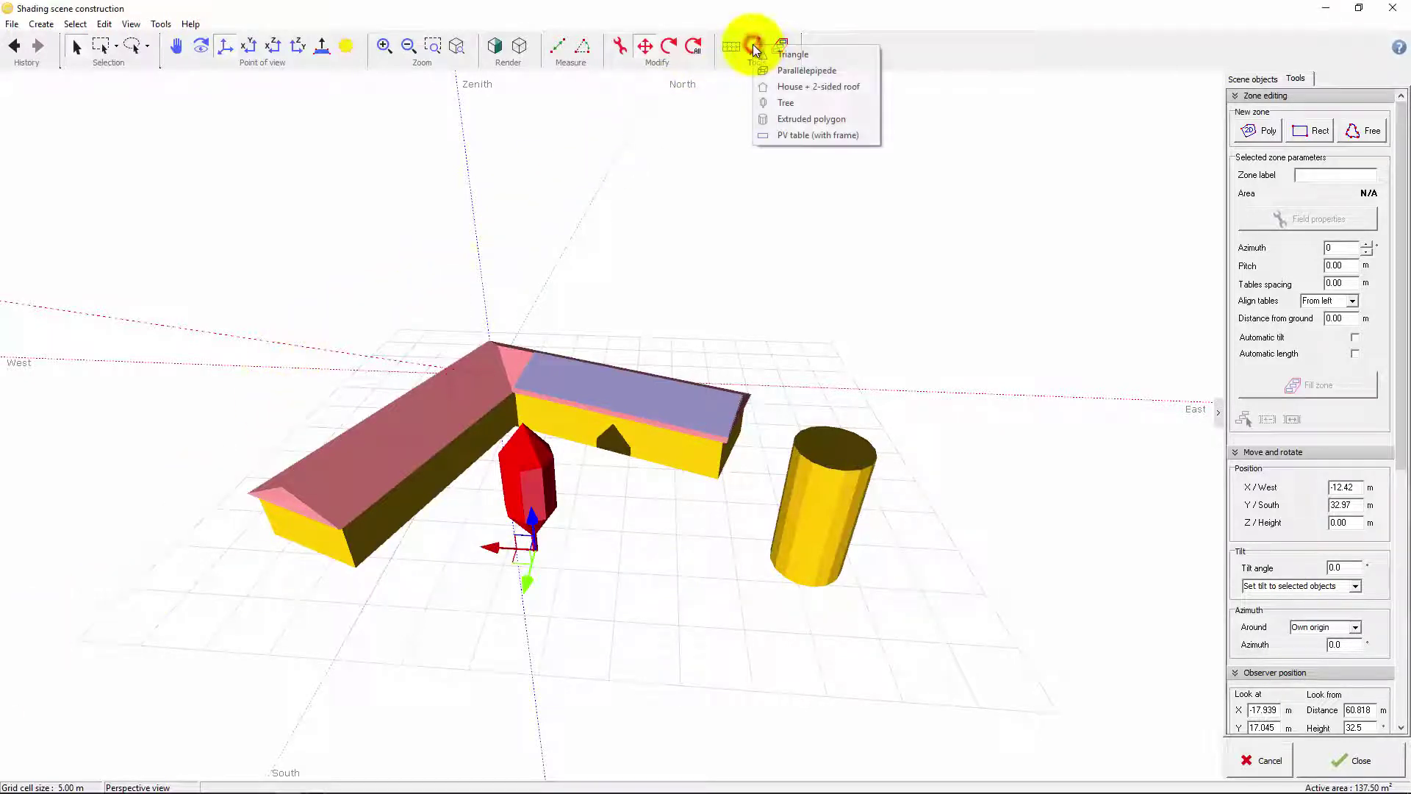
click(792, 72)
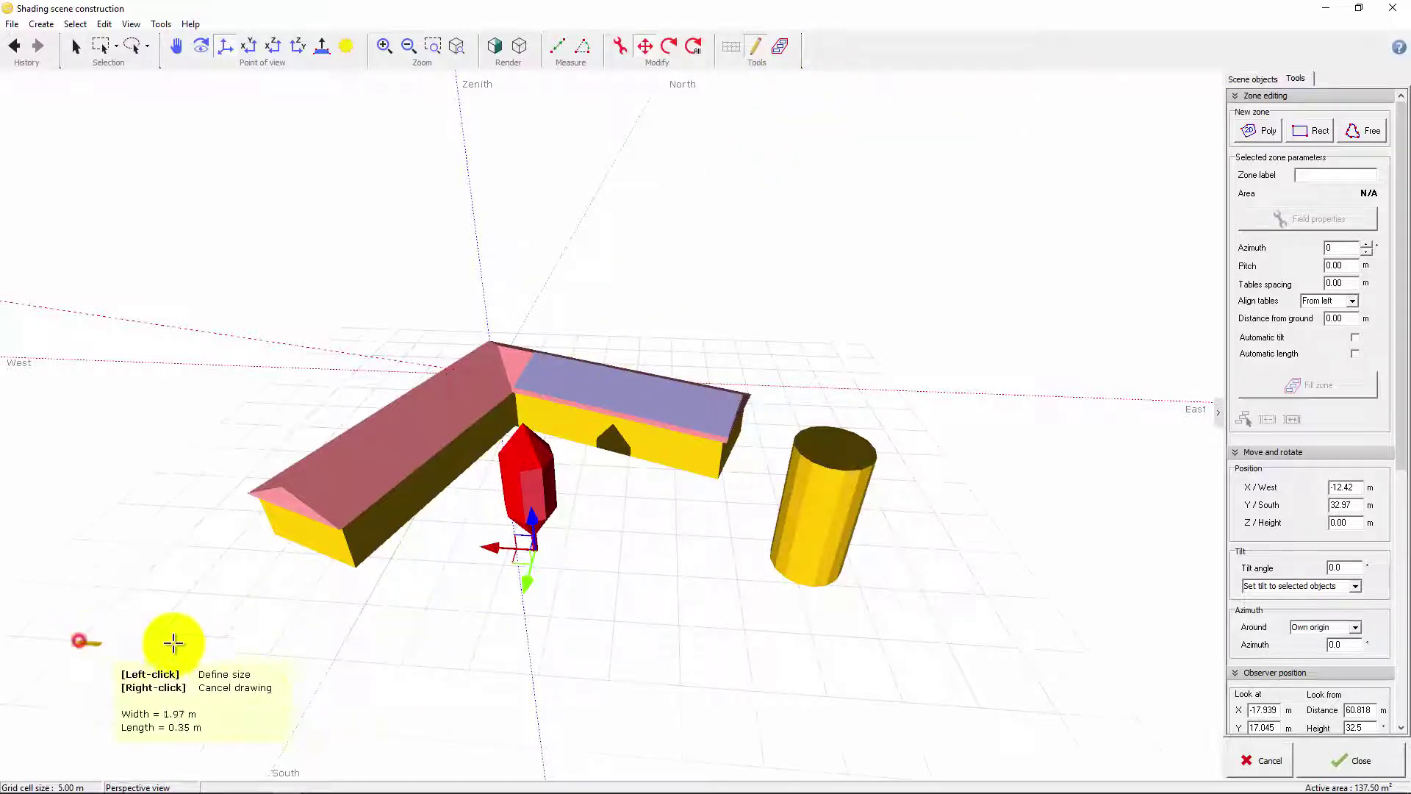
click(80, 643)
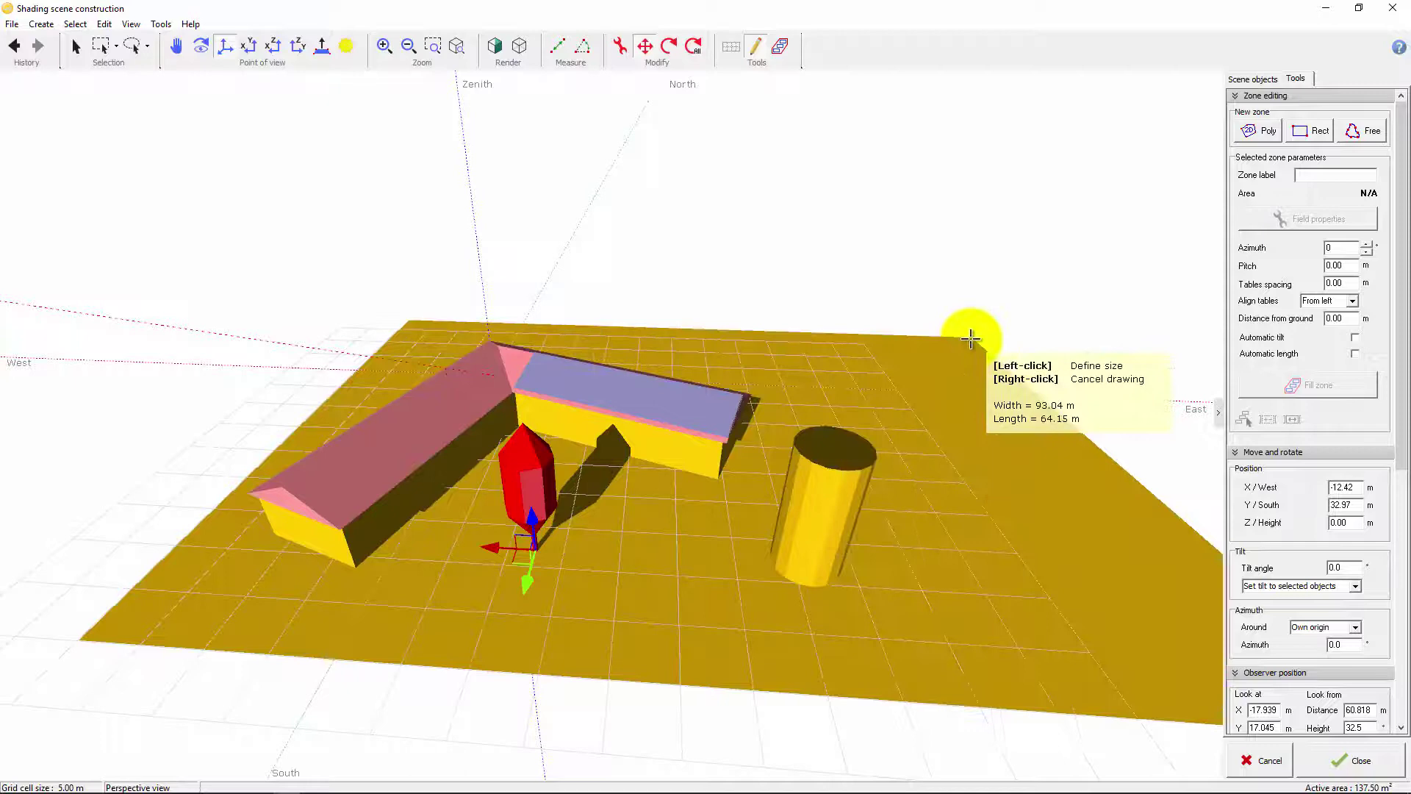
click(970, 336)
- Select the ground plane and delete it from the scene
click(74, 46)
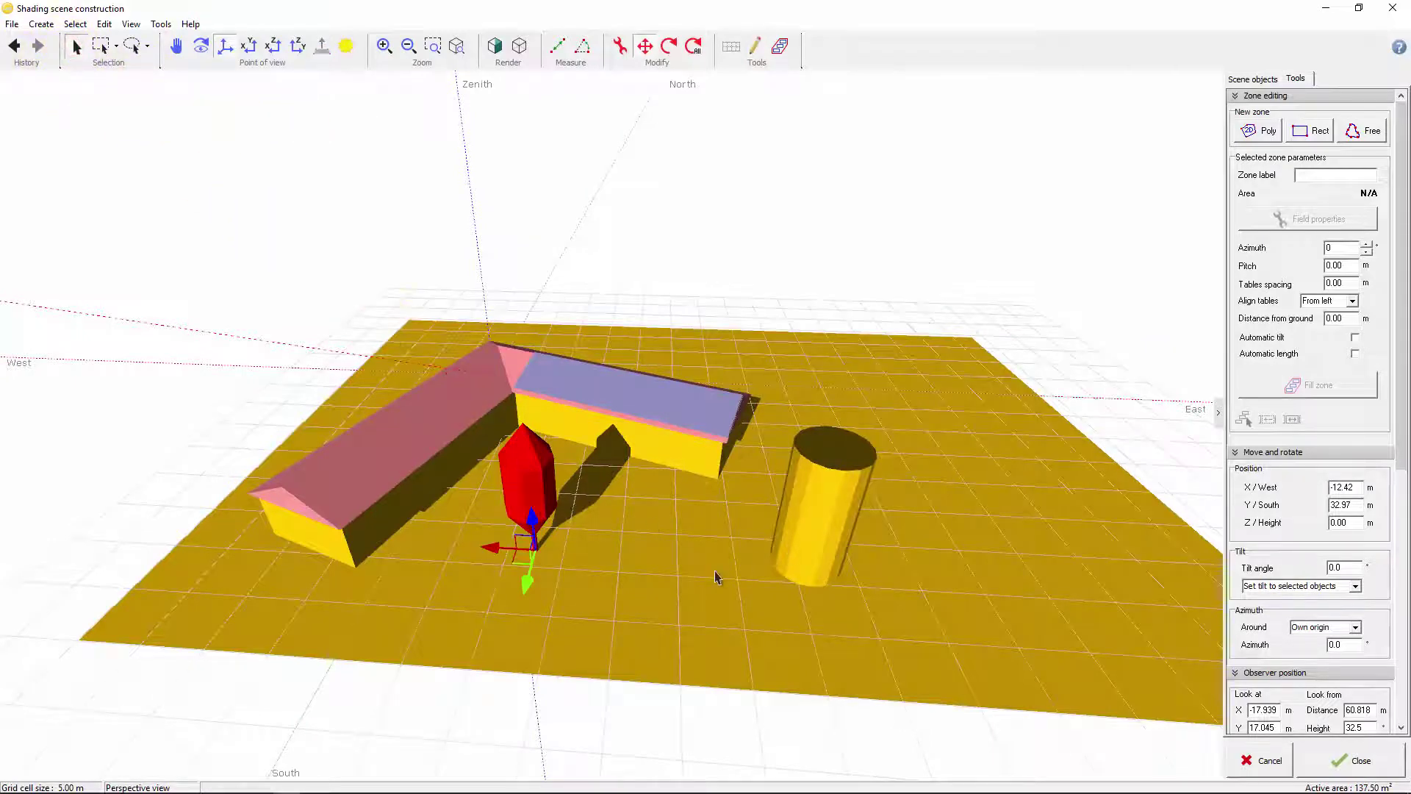
click(714, 571)
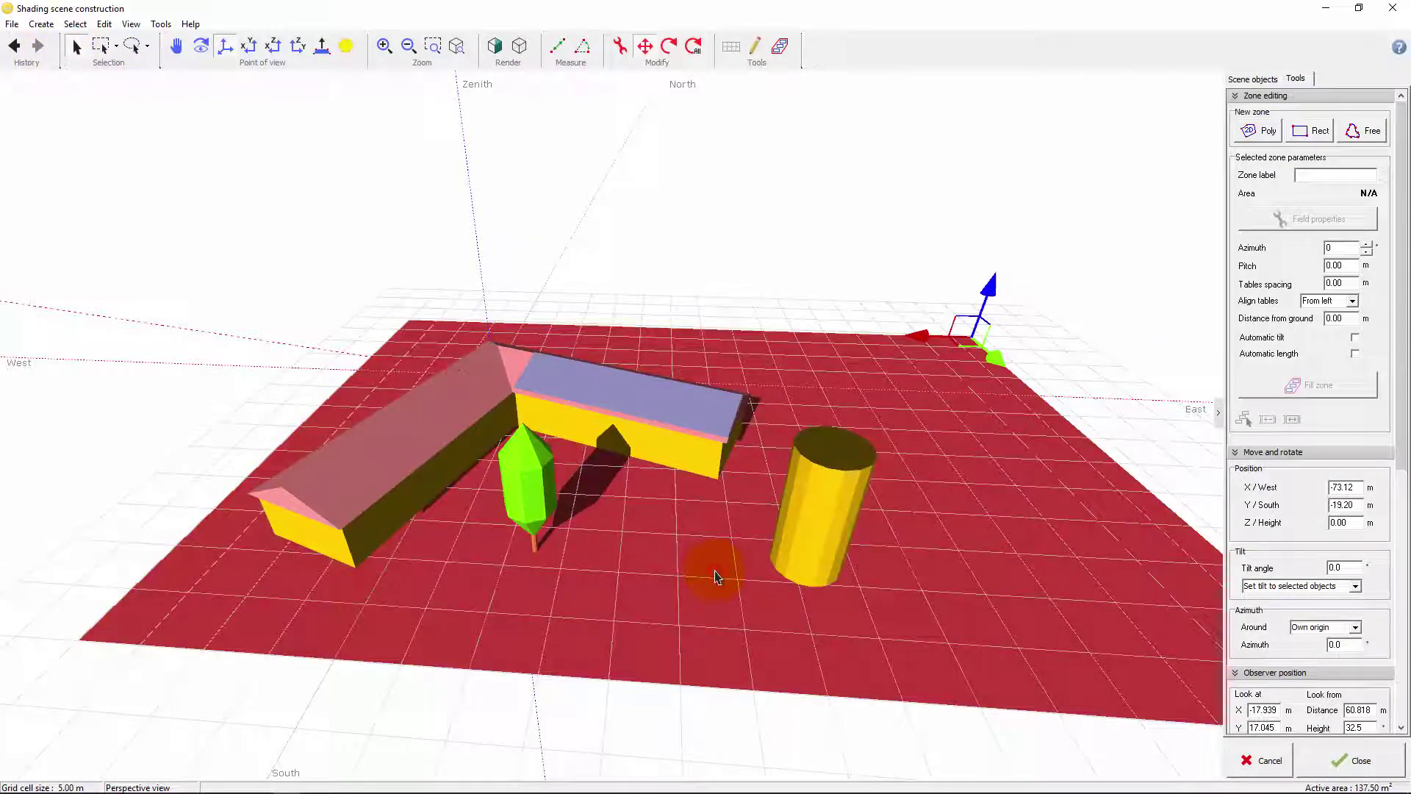
key(Delete)
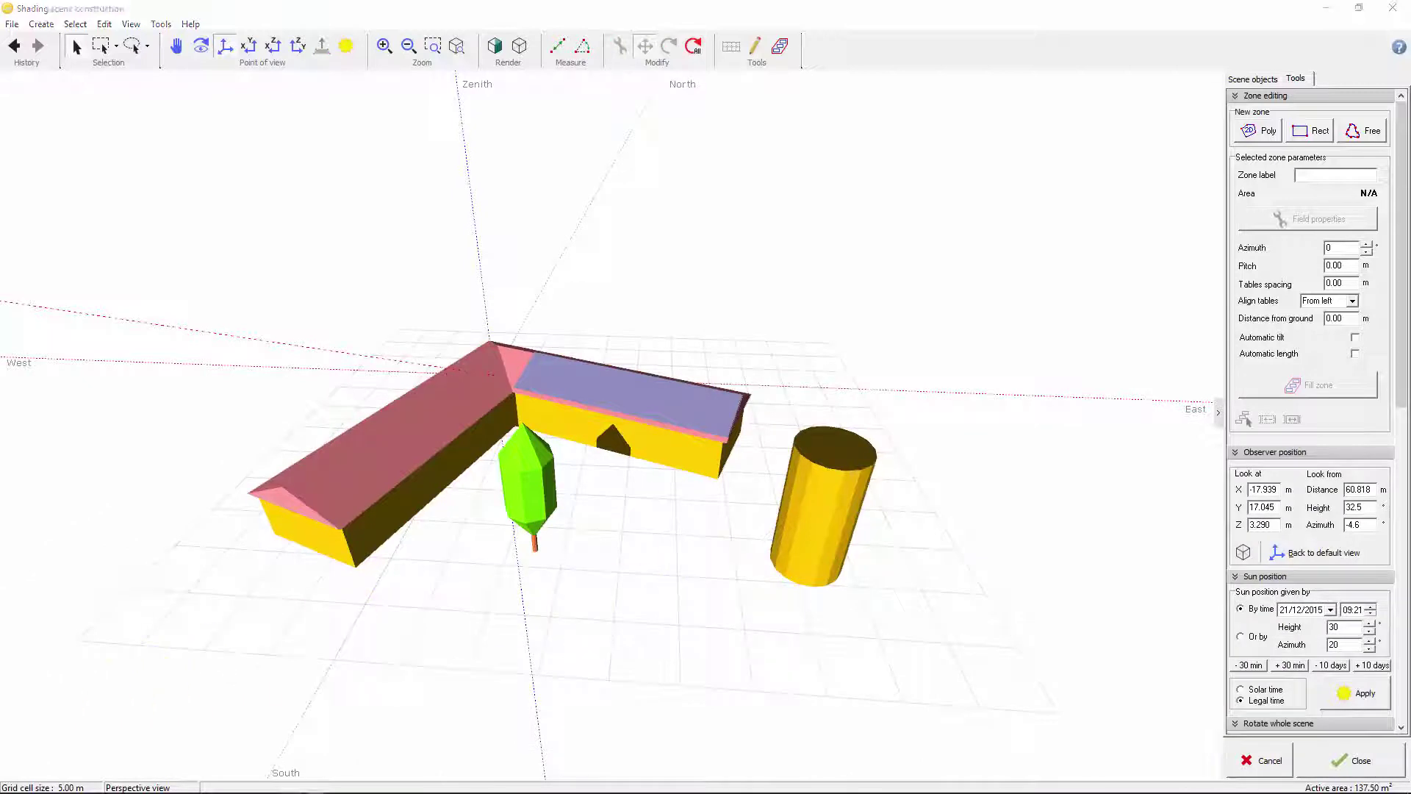
- View the scene from top, front and side, then return to default perspective
click(131, 24)
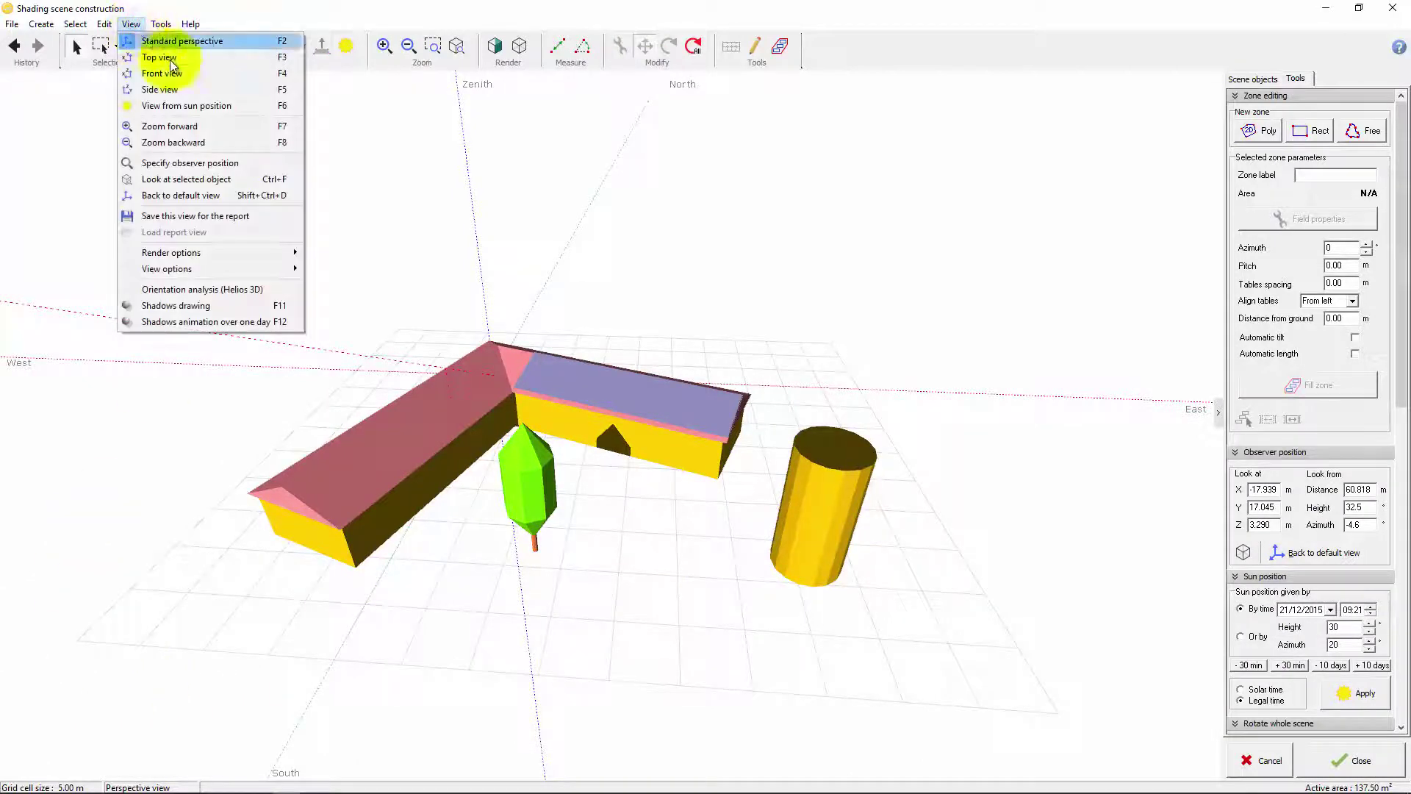
mouse_move(293, 434)
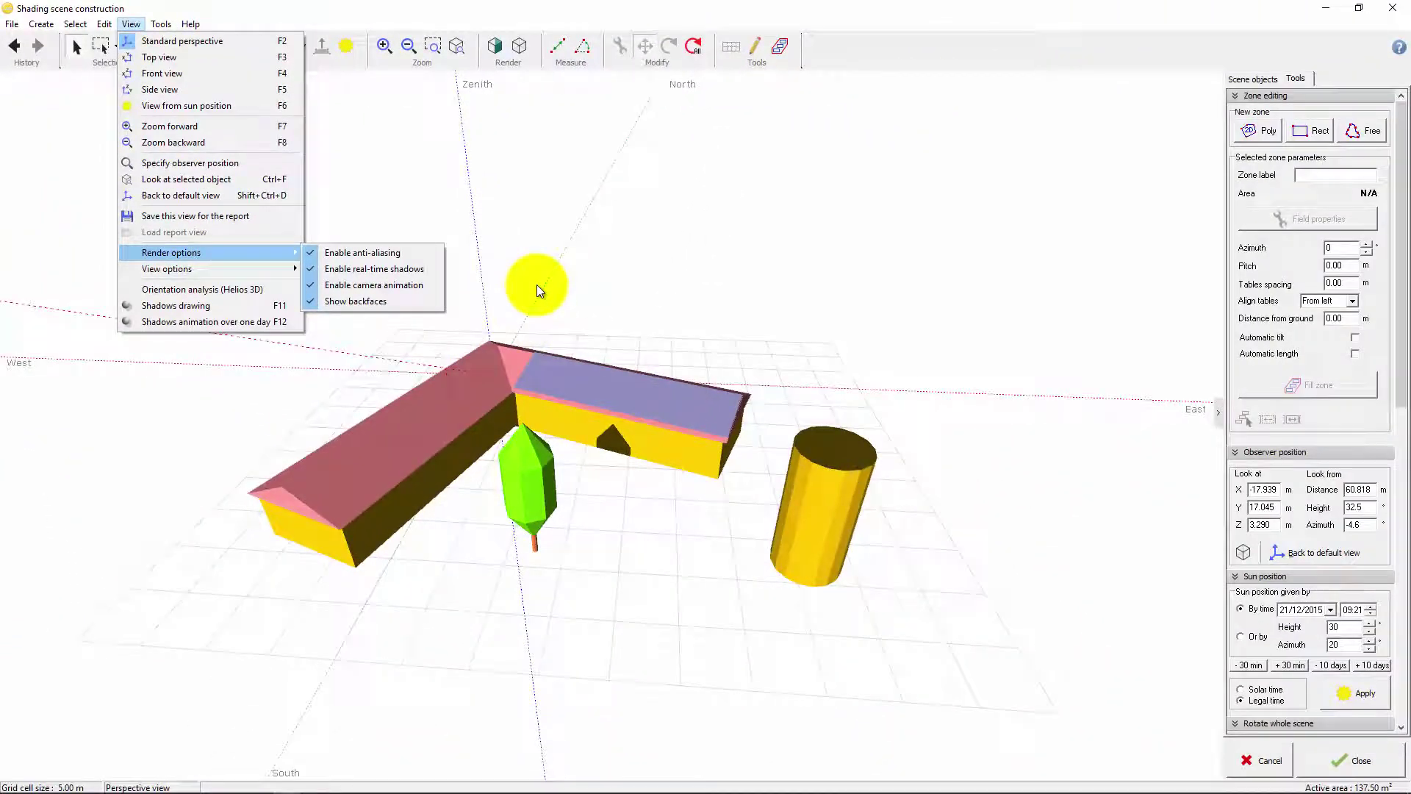
click(538, 284)
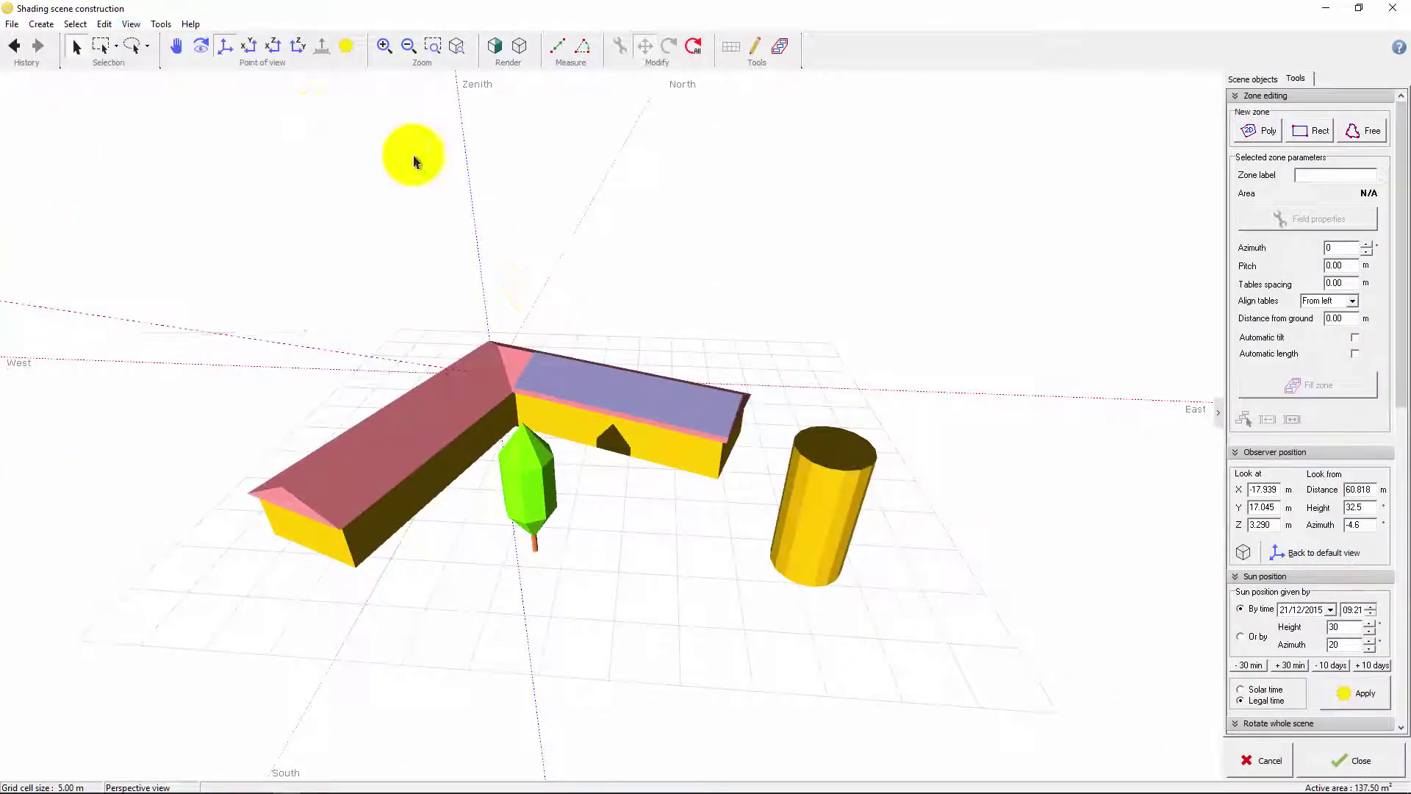
click(227, 46)
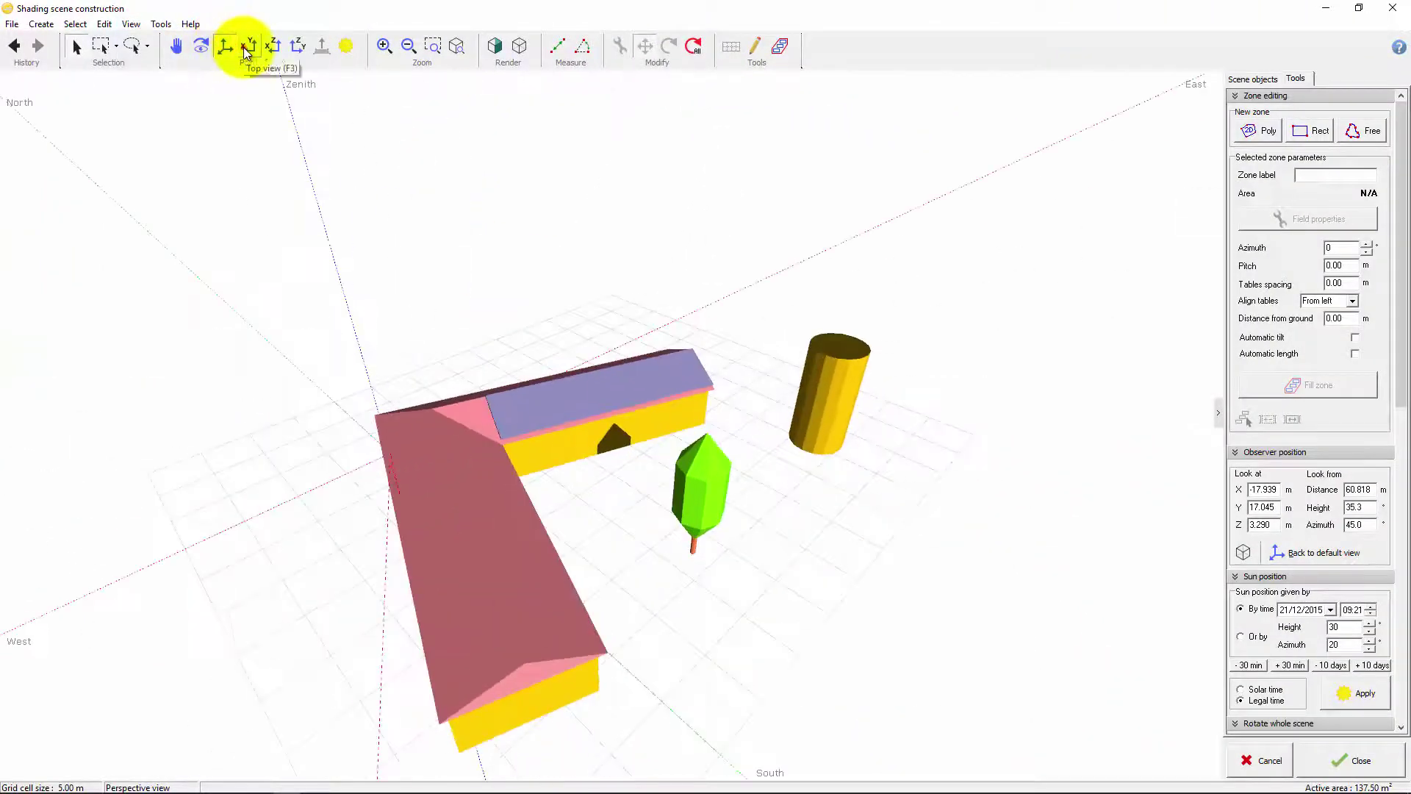
click(248, 46)
click(273, 46)
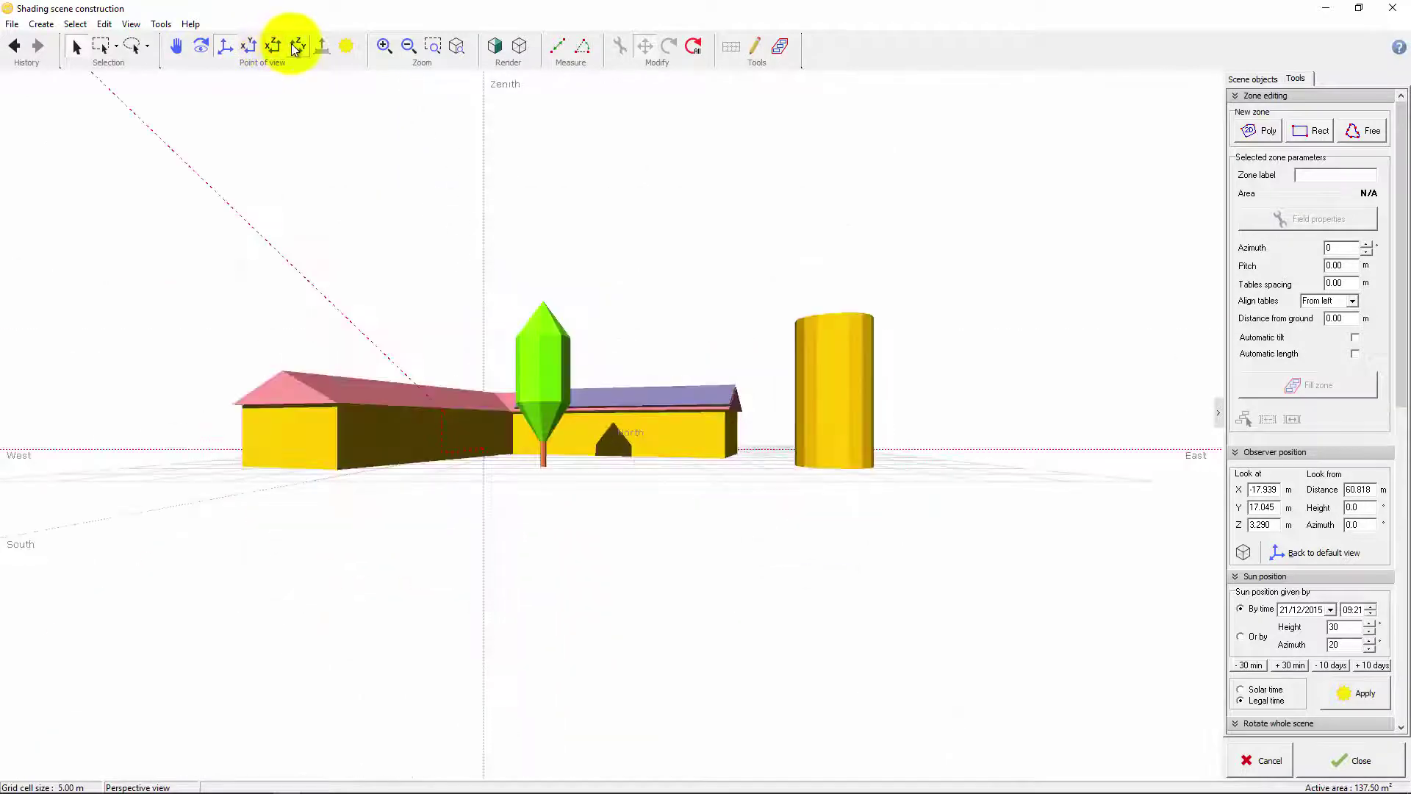
click(298, 45)
click(228, 45)
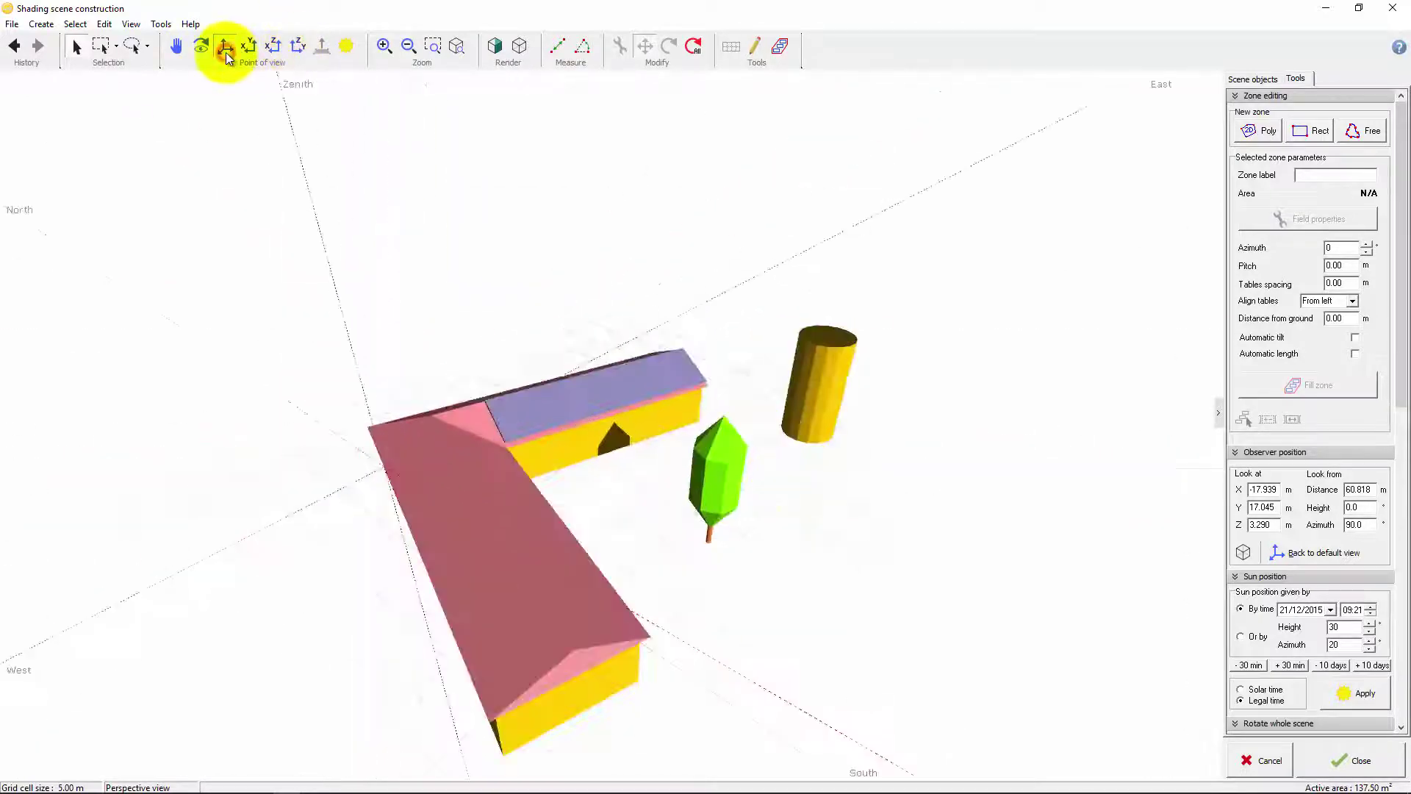
- Disable camera animation, check top and side views, then re-enable animation
click(131, 25)
mouse_move(171, 252)
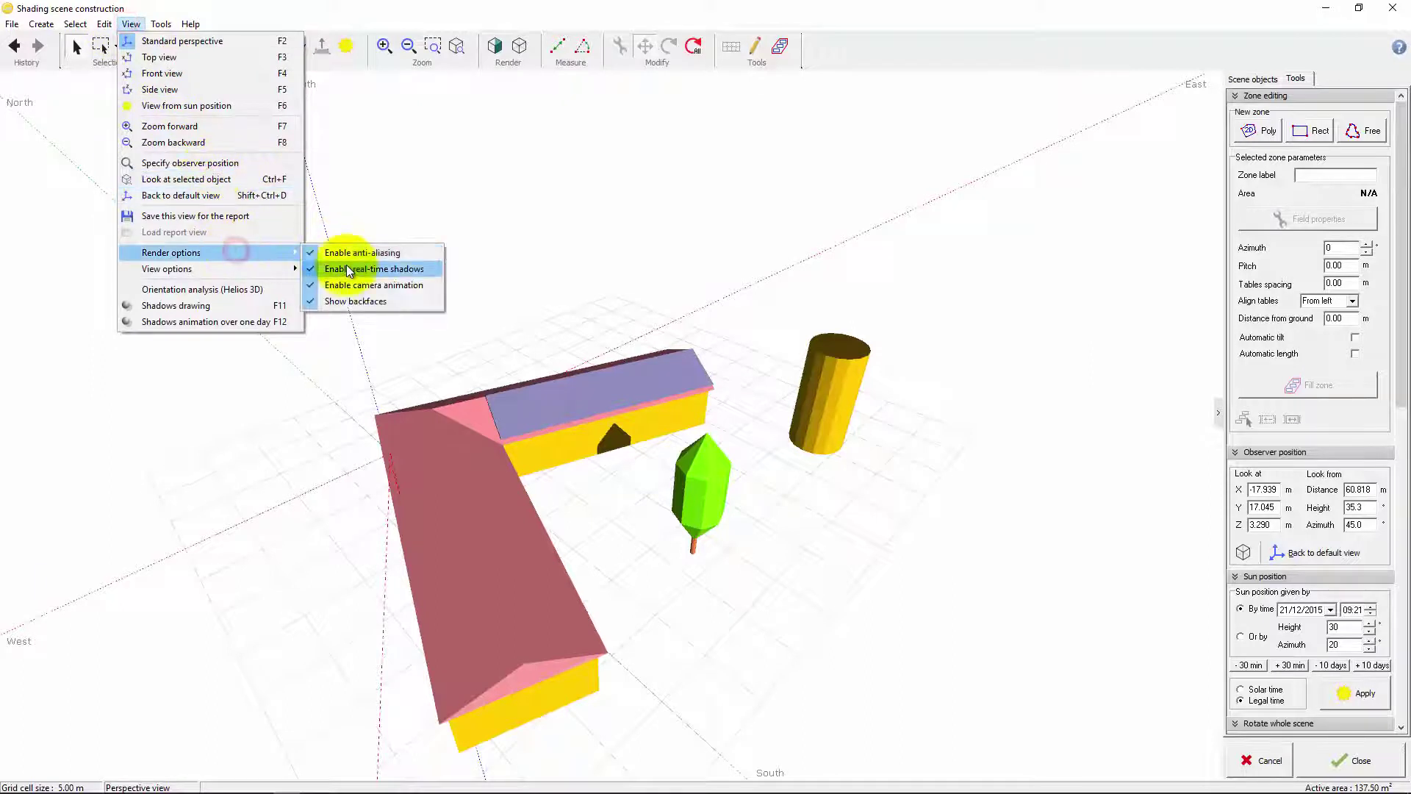
click(353, 284)
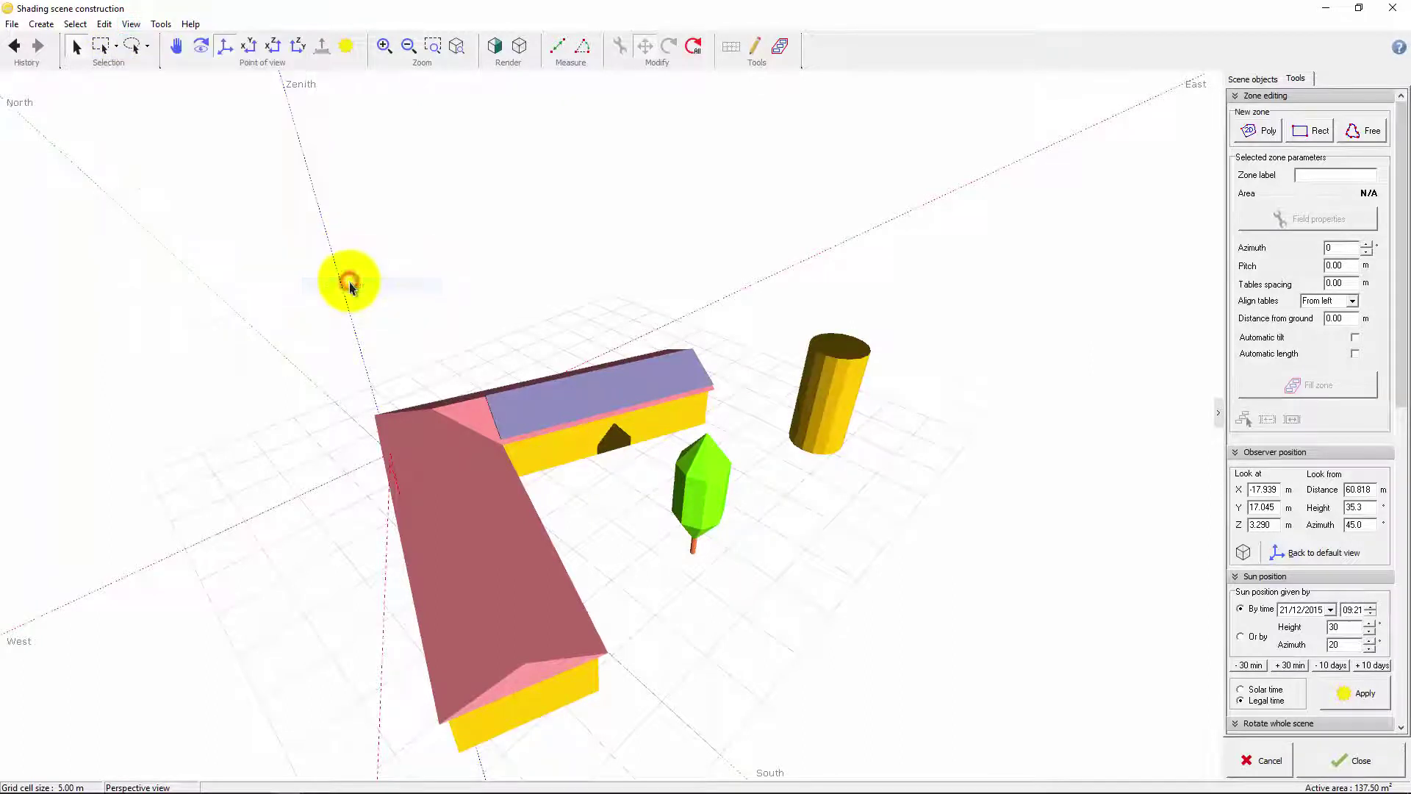
click(252, 48)
click(271, 47)
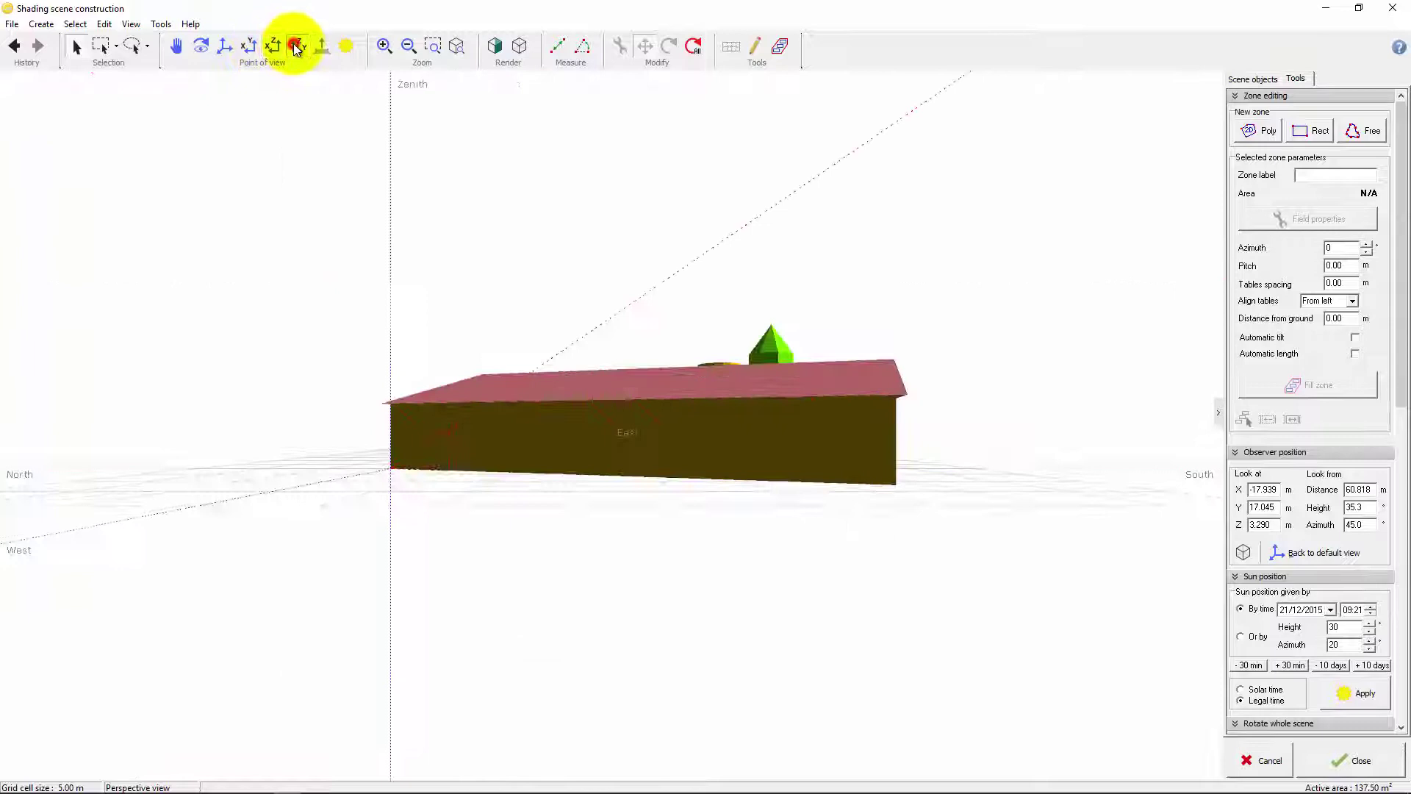
click(224, 47)
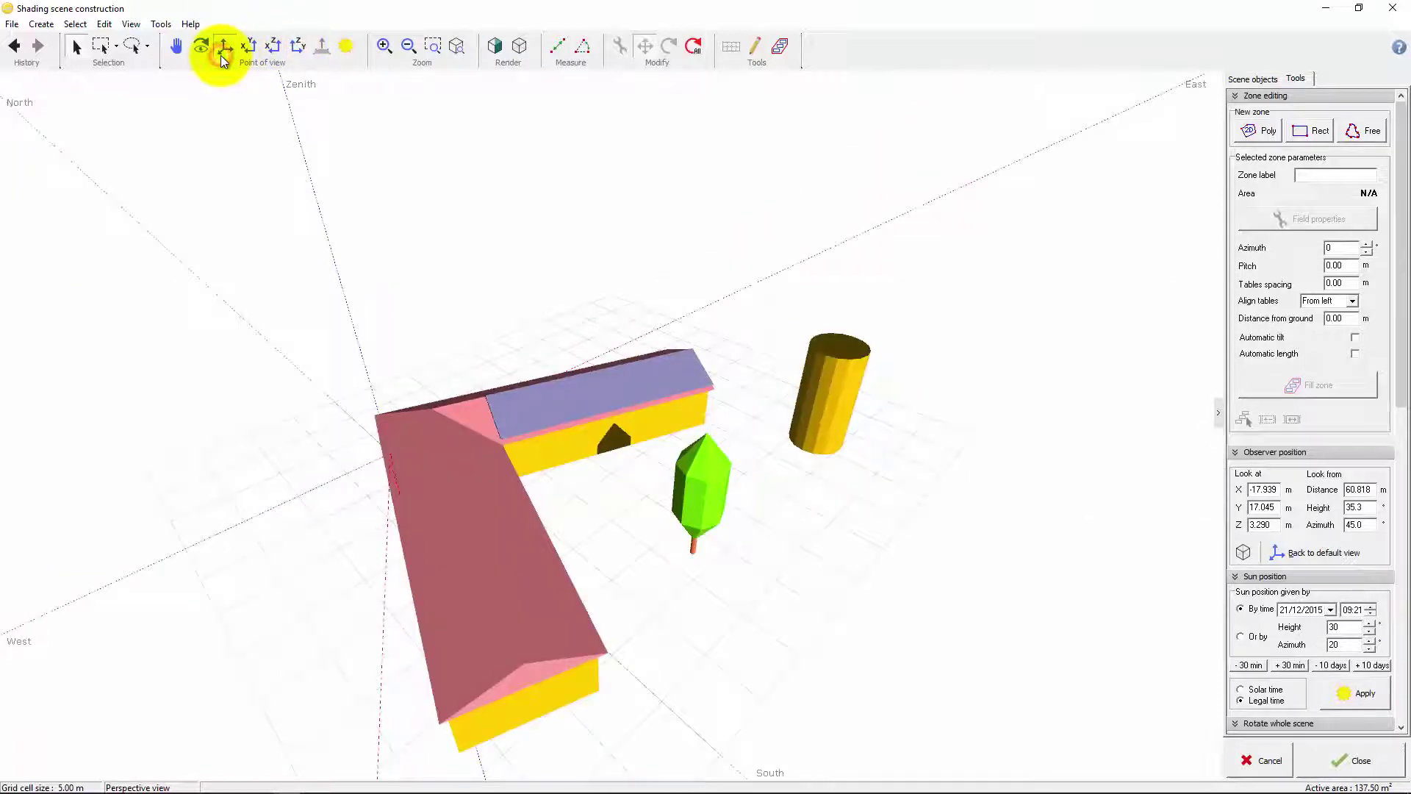
click(131, 22)
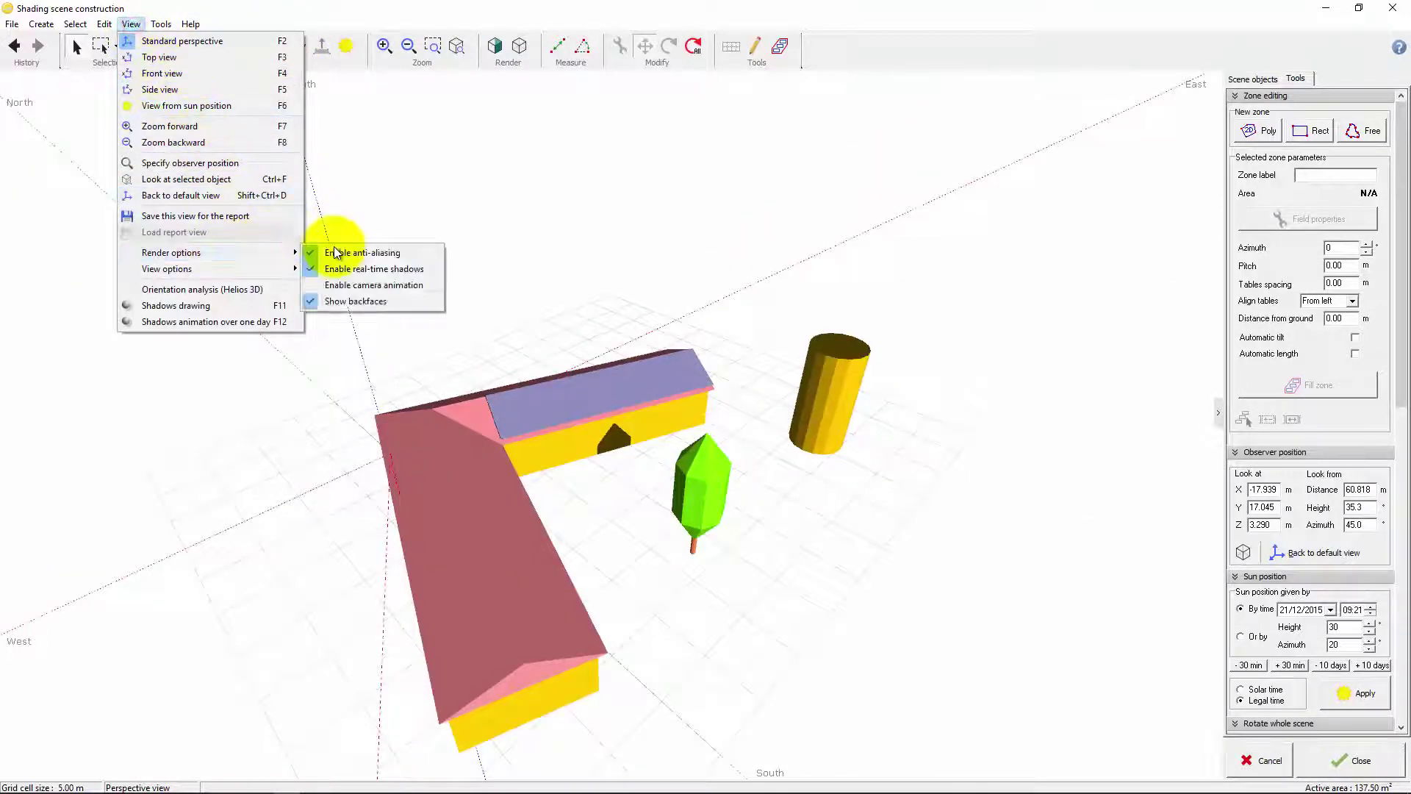
click(345, 286)
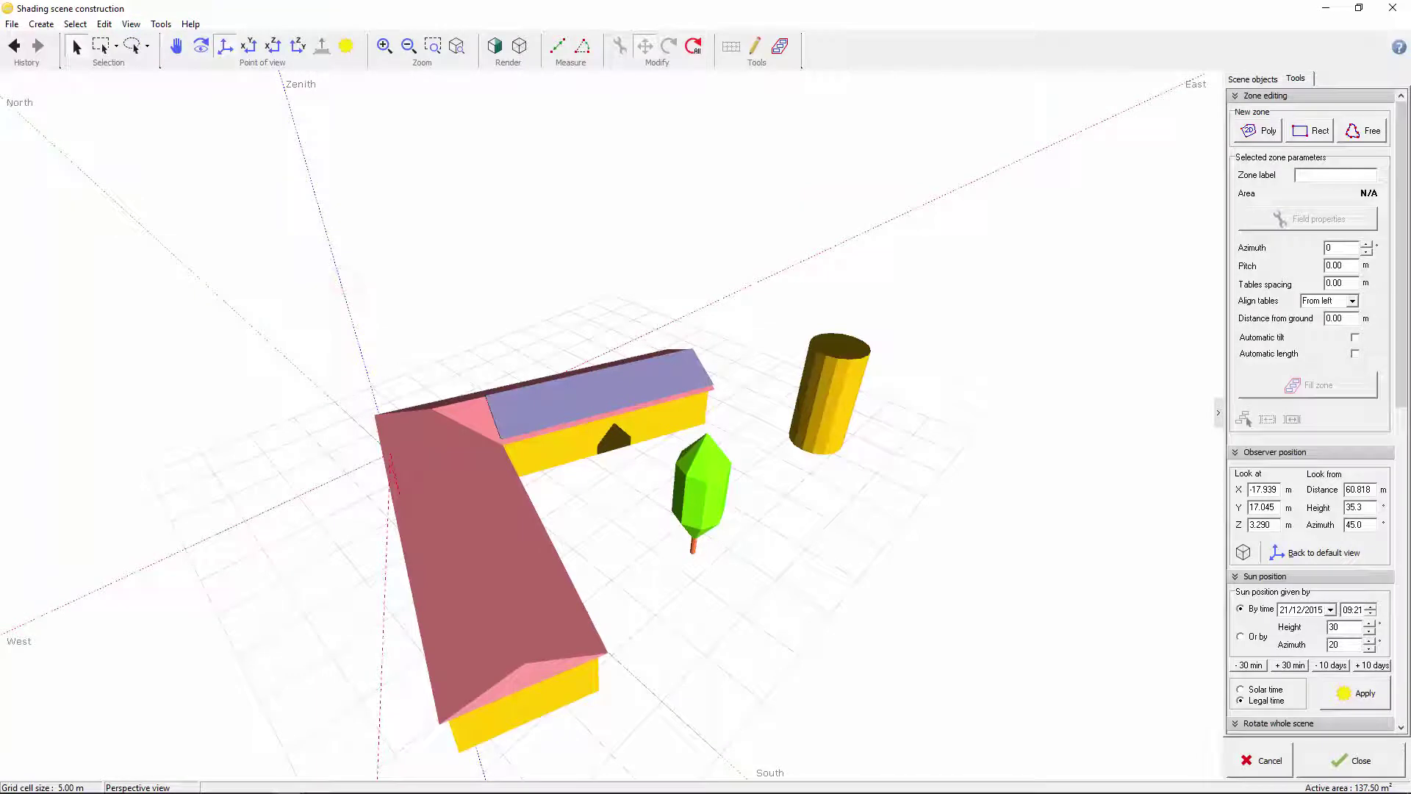
- Hide object backfaces, orbit to see the open silo top, then show backfaces again
click(132, 23)
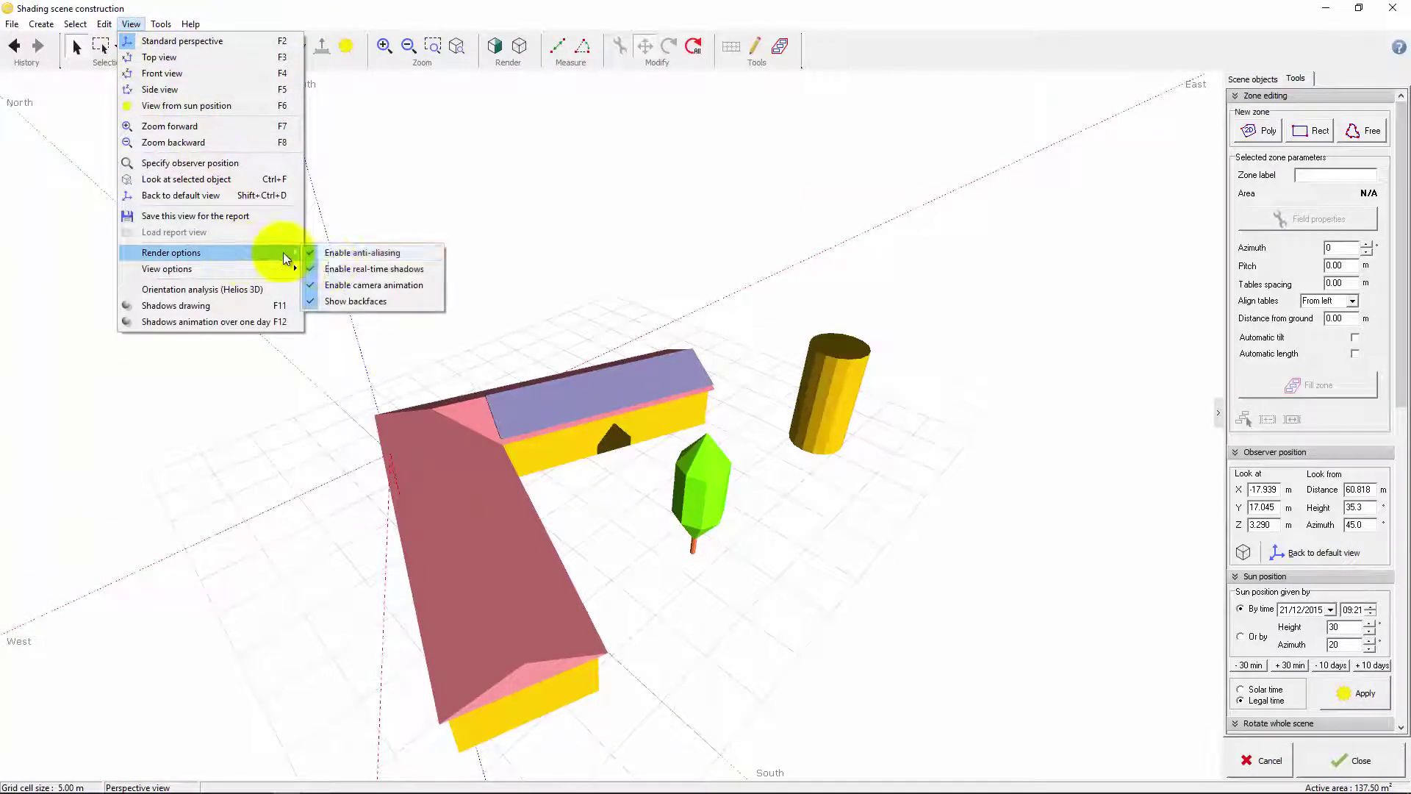
mouse_move(171, 253)
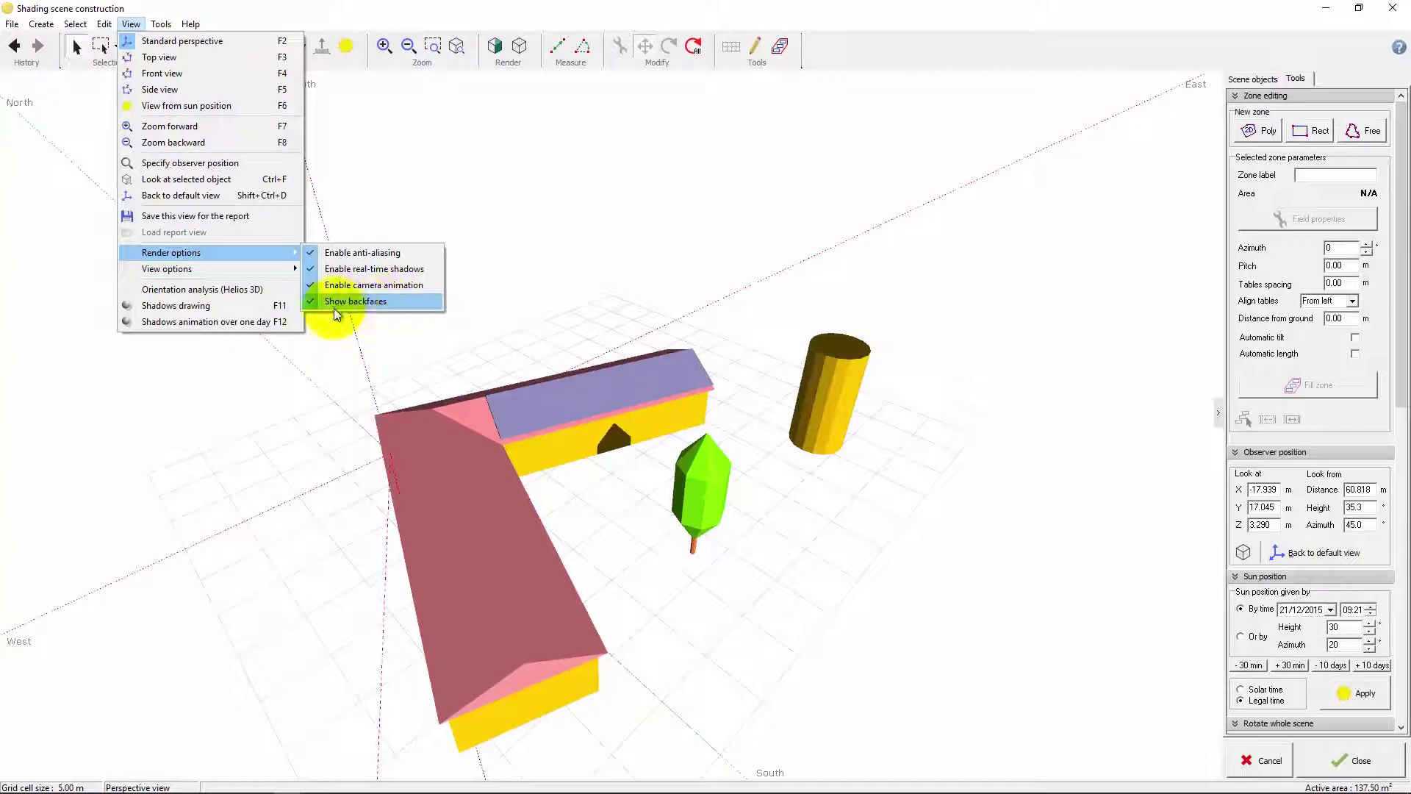
click(335, 306)
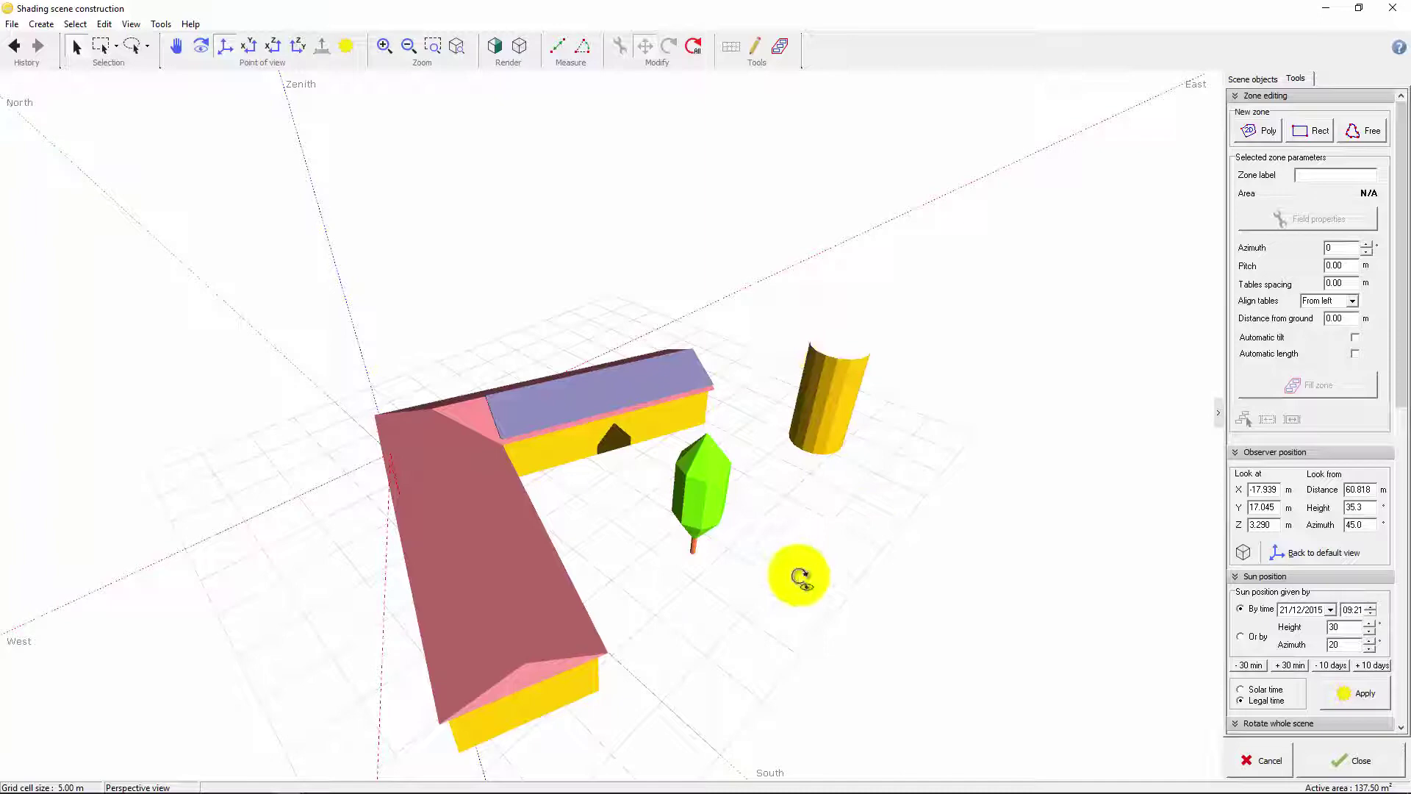
drag(879, 541, 843, 502)
scroll(850, 485, up, 3)
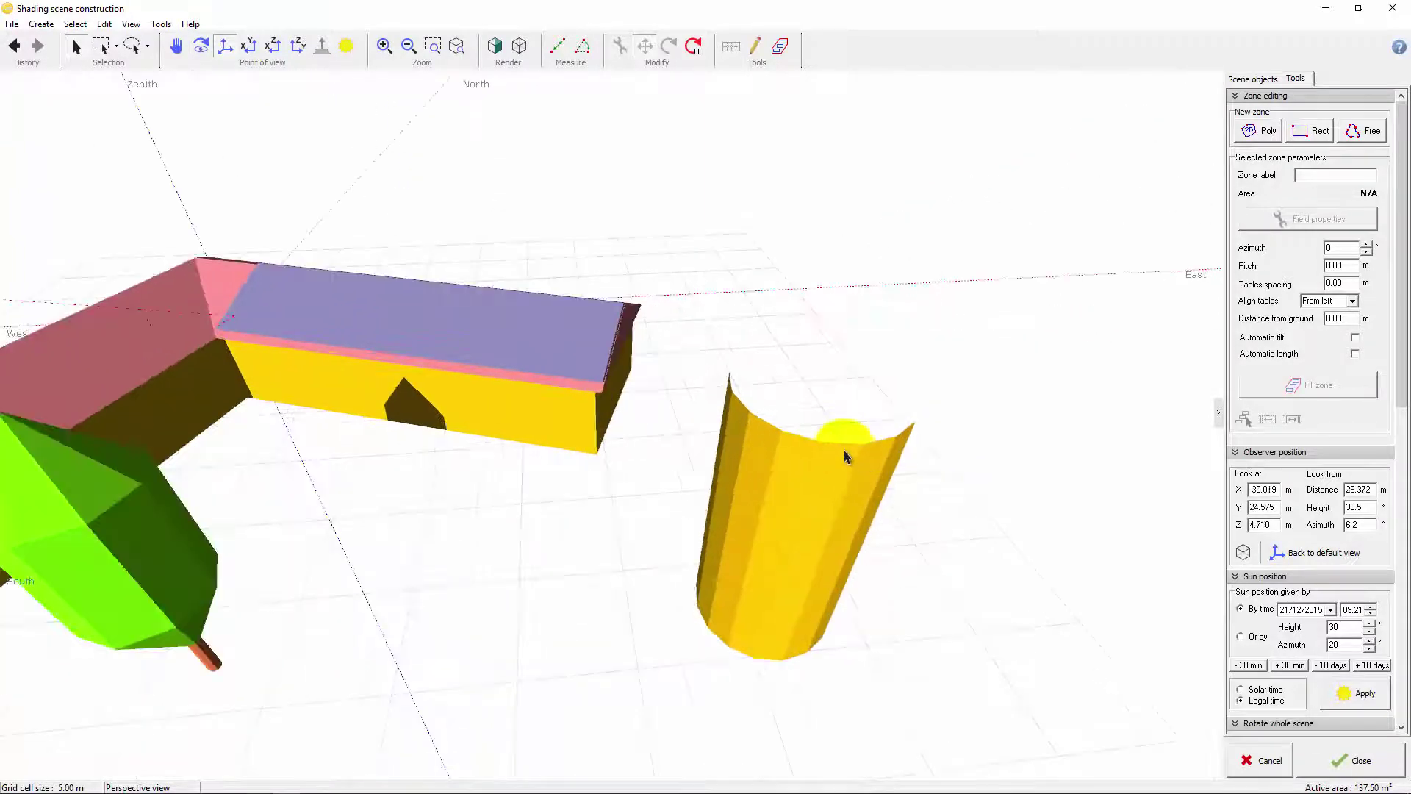
scroll(844, 452, down, 3)
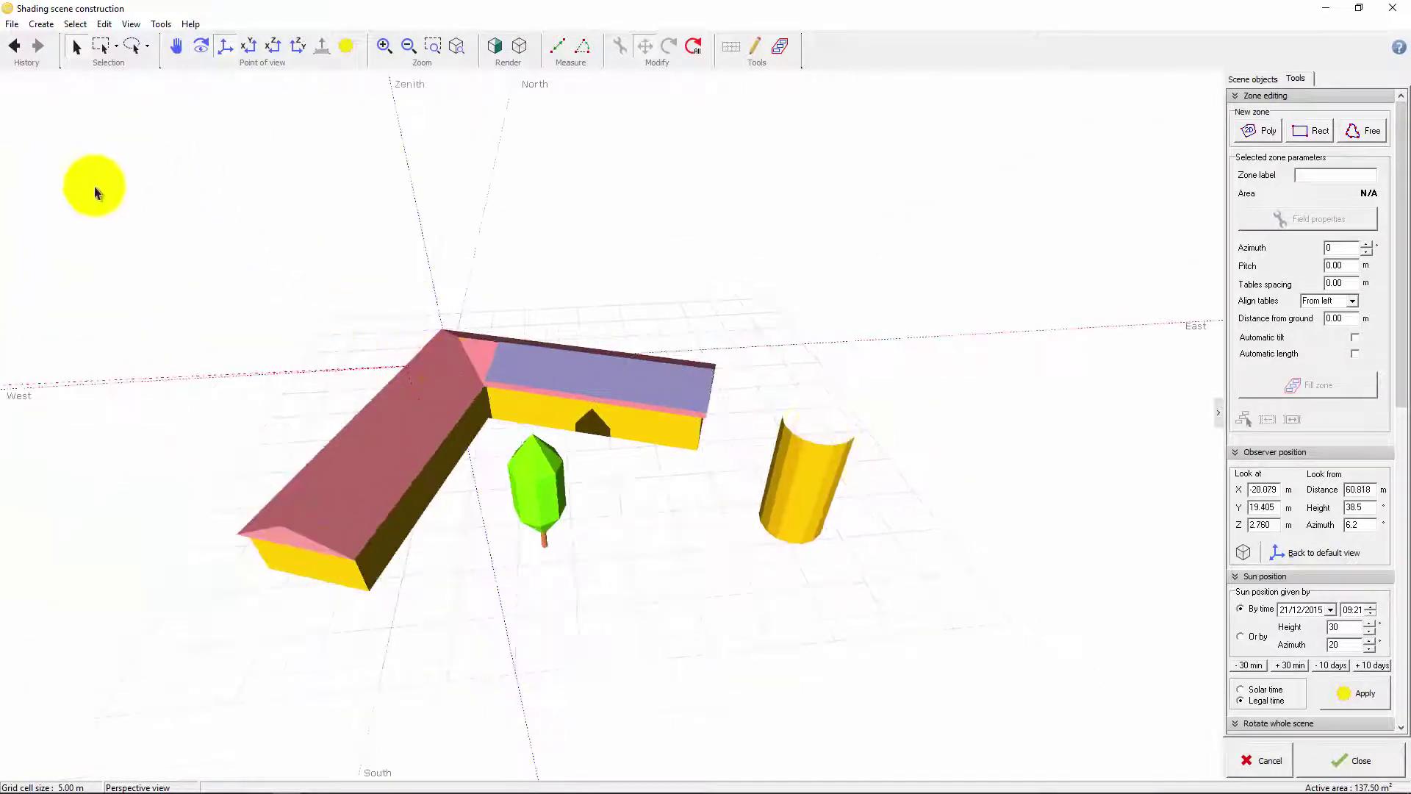
click(131, 24)
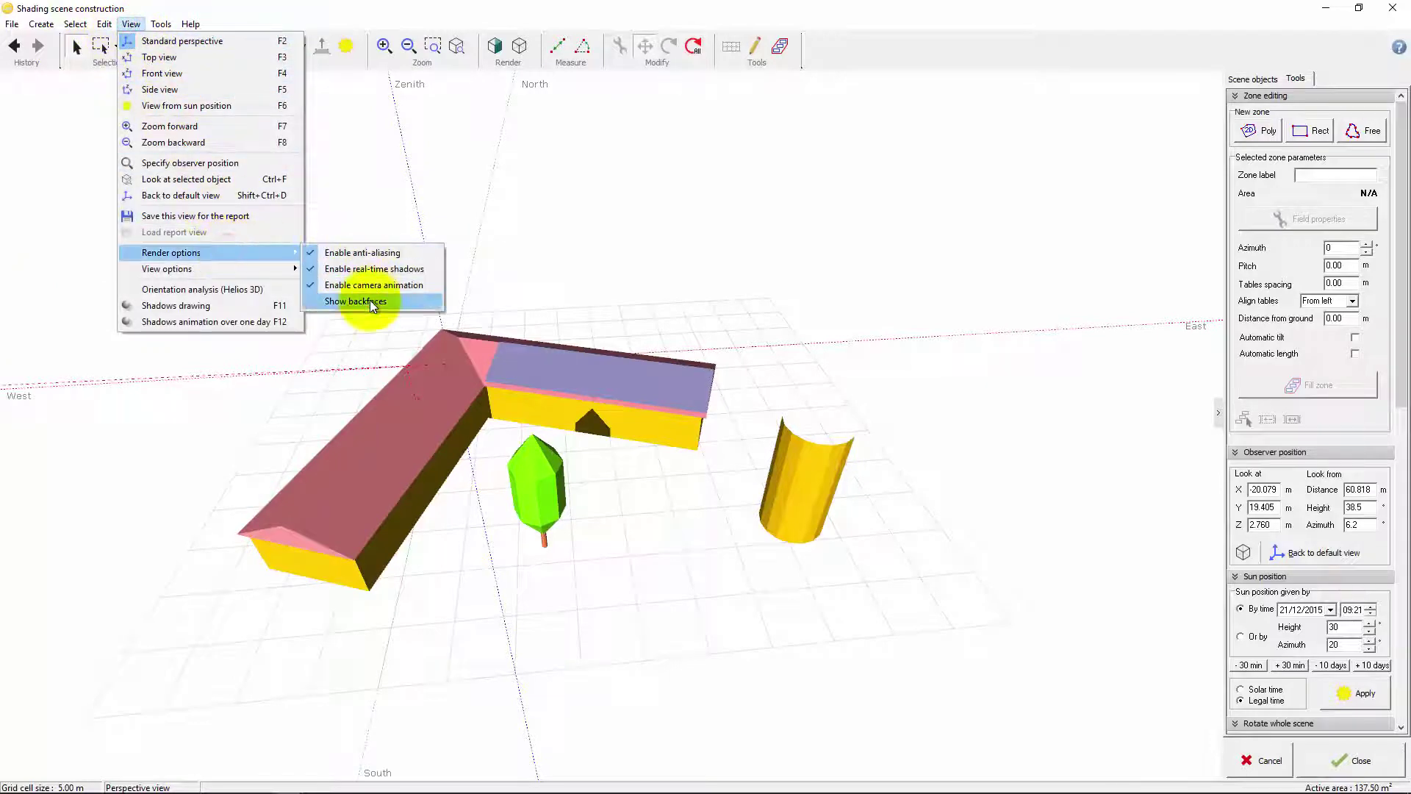
click(357, 303)
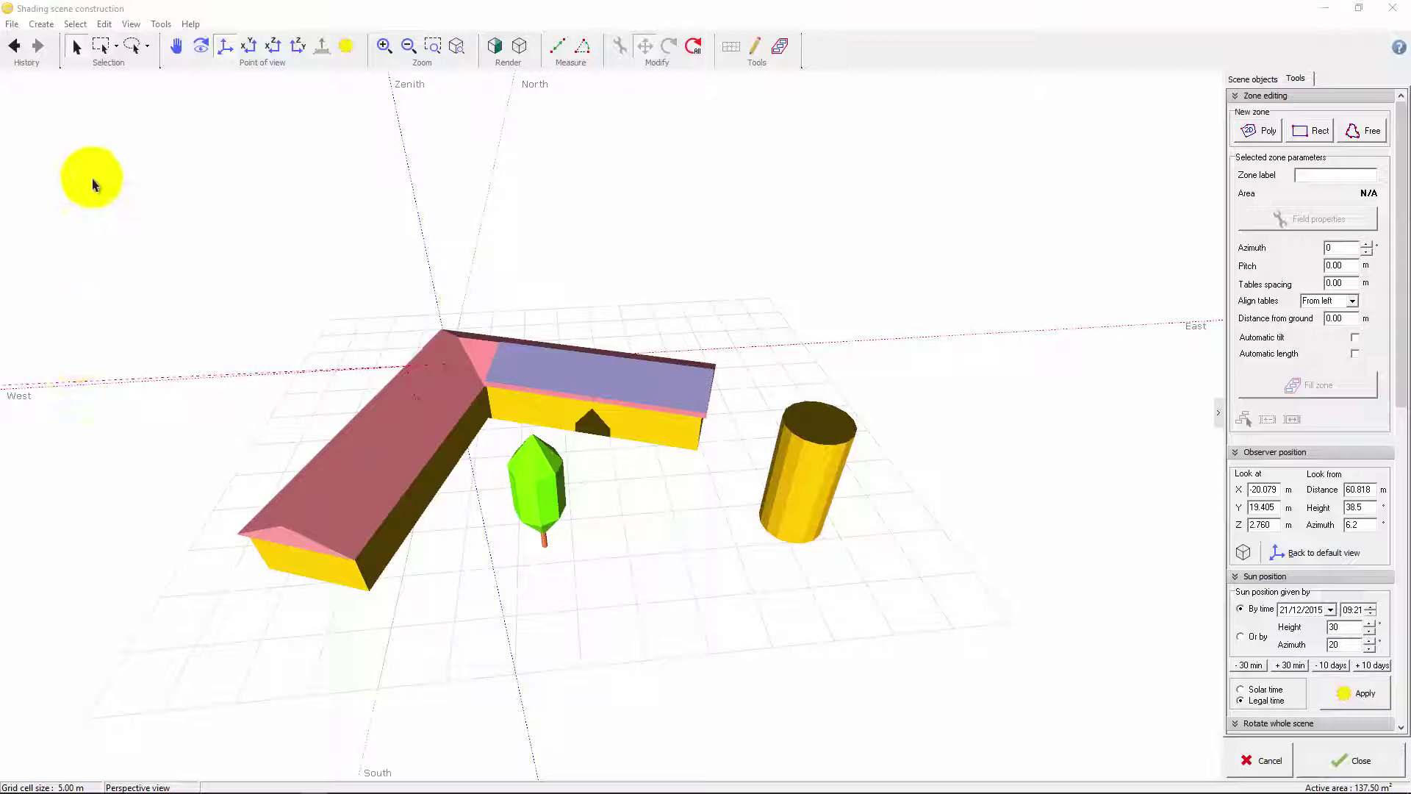
- Hide the cardinal direction labels, the ground grid and the axes in View options
click(130, 23)
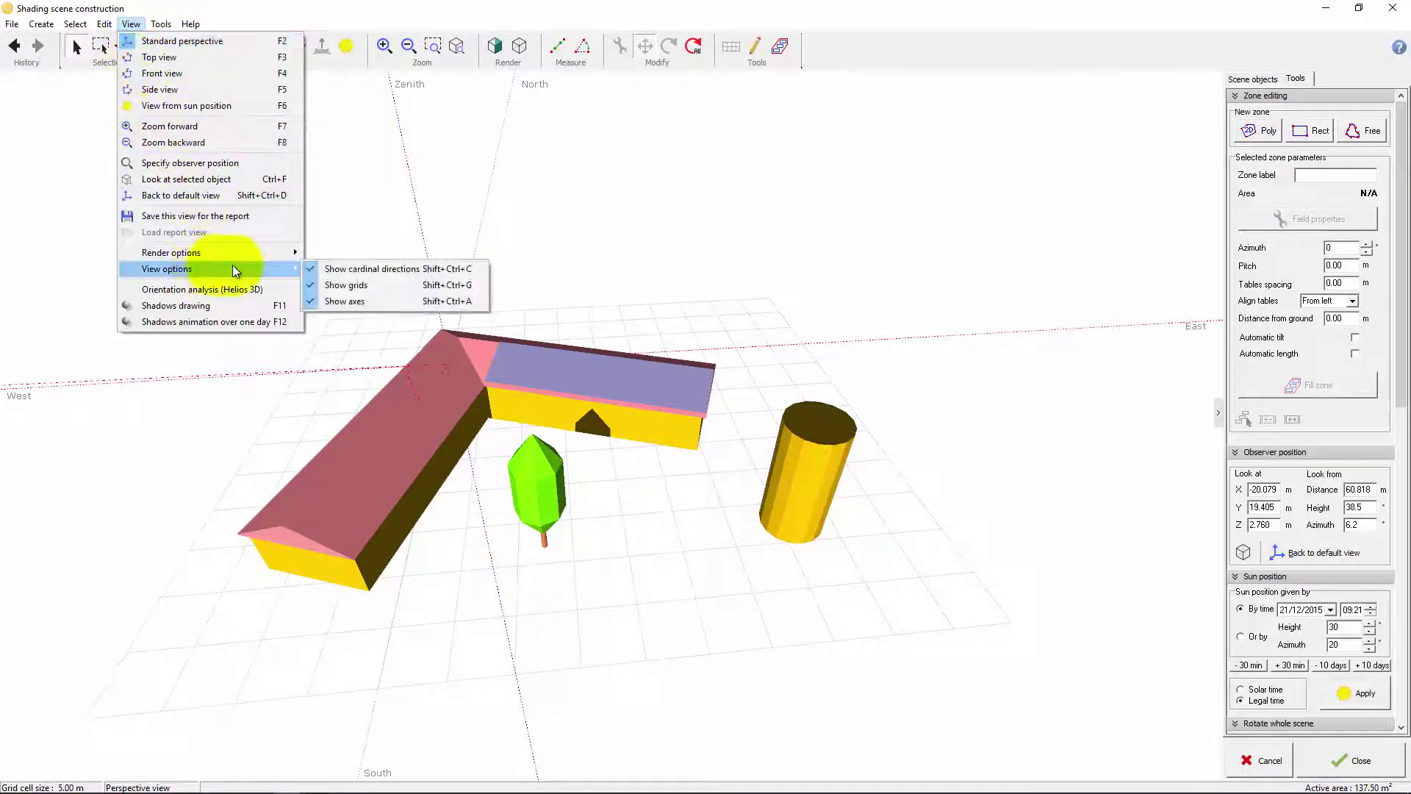
mouse_move(167, 269)
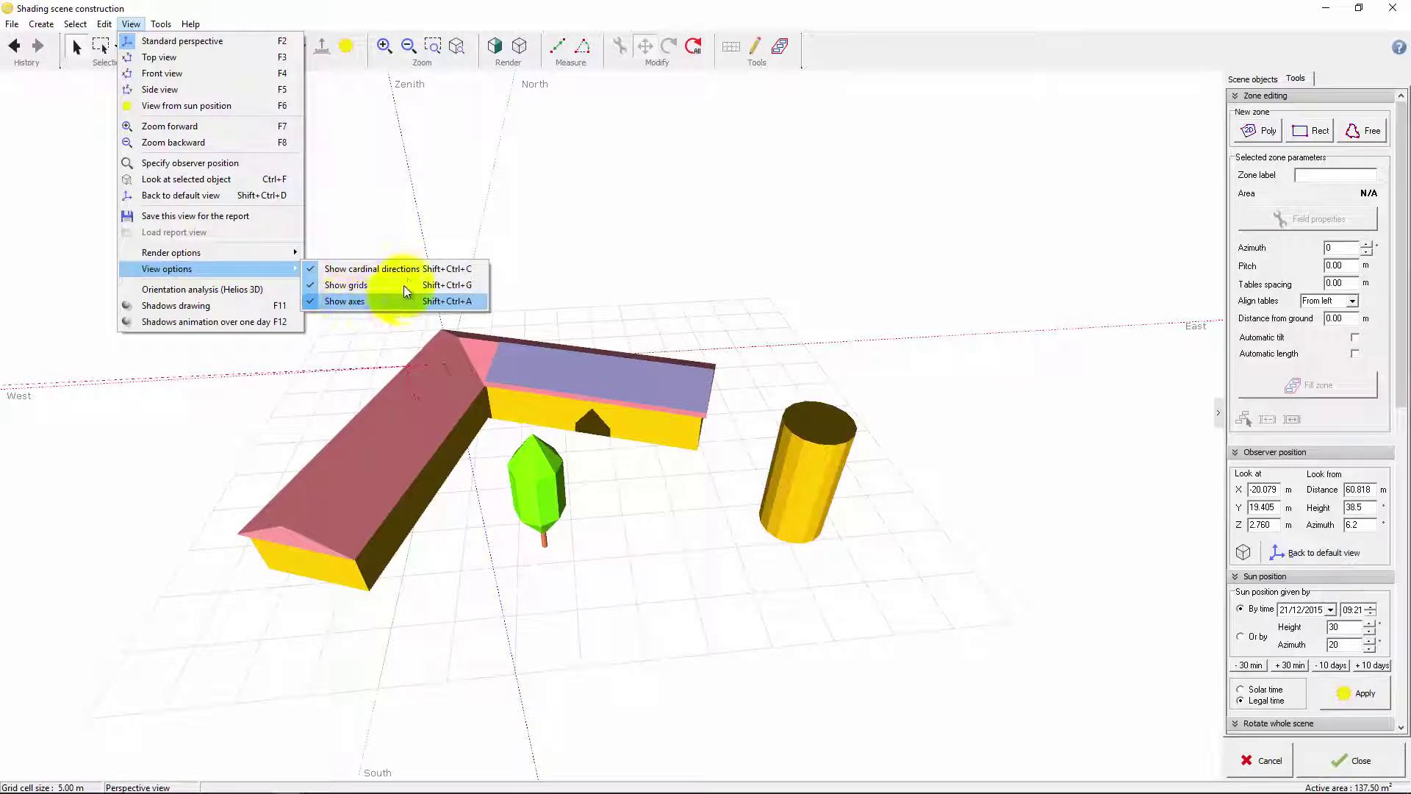
click(412, 270)
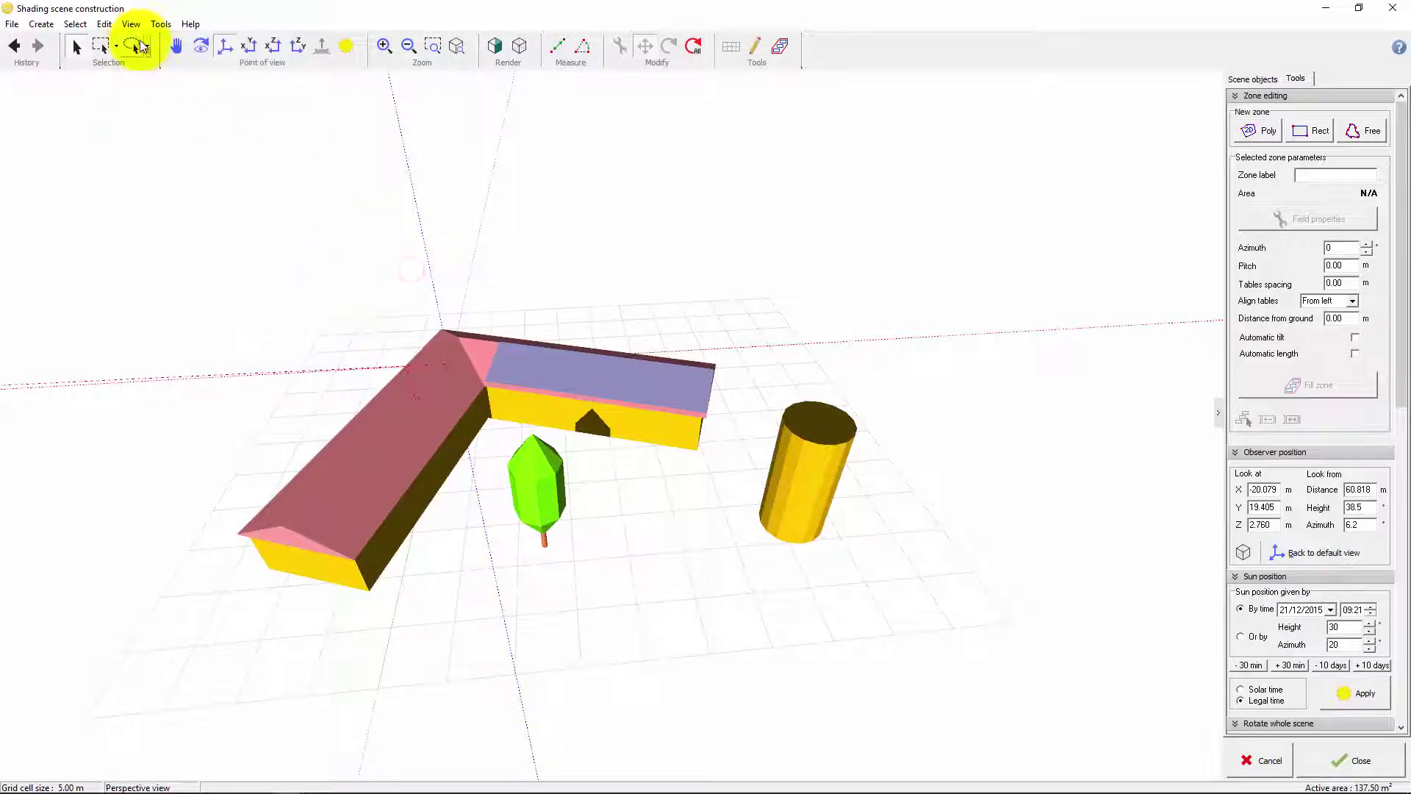
click(131, 24)
mouse_move(166, 269)
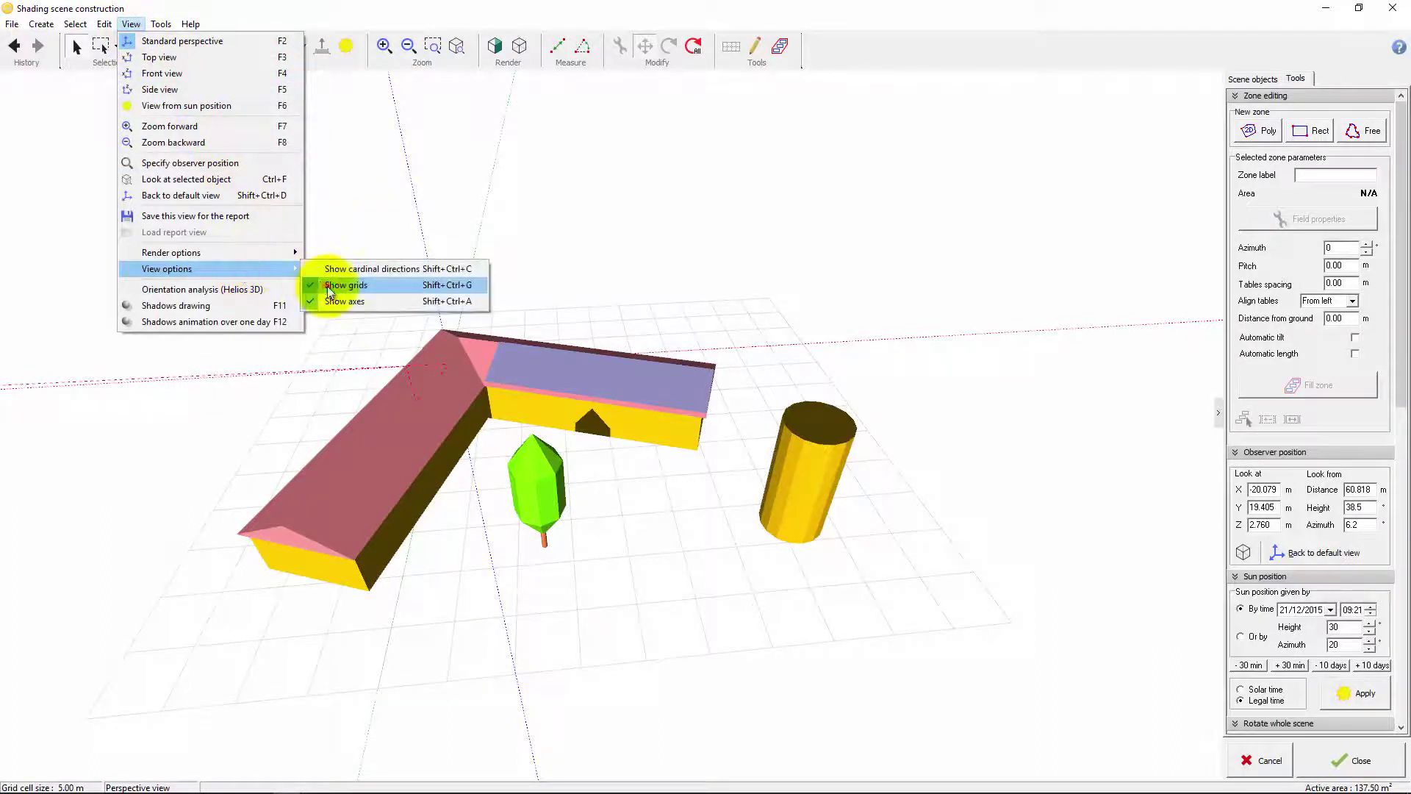
click(327, 288)
click(130, 23)
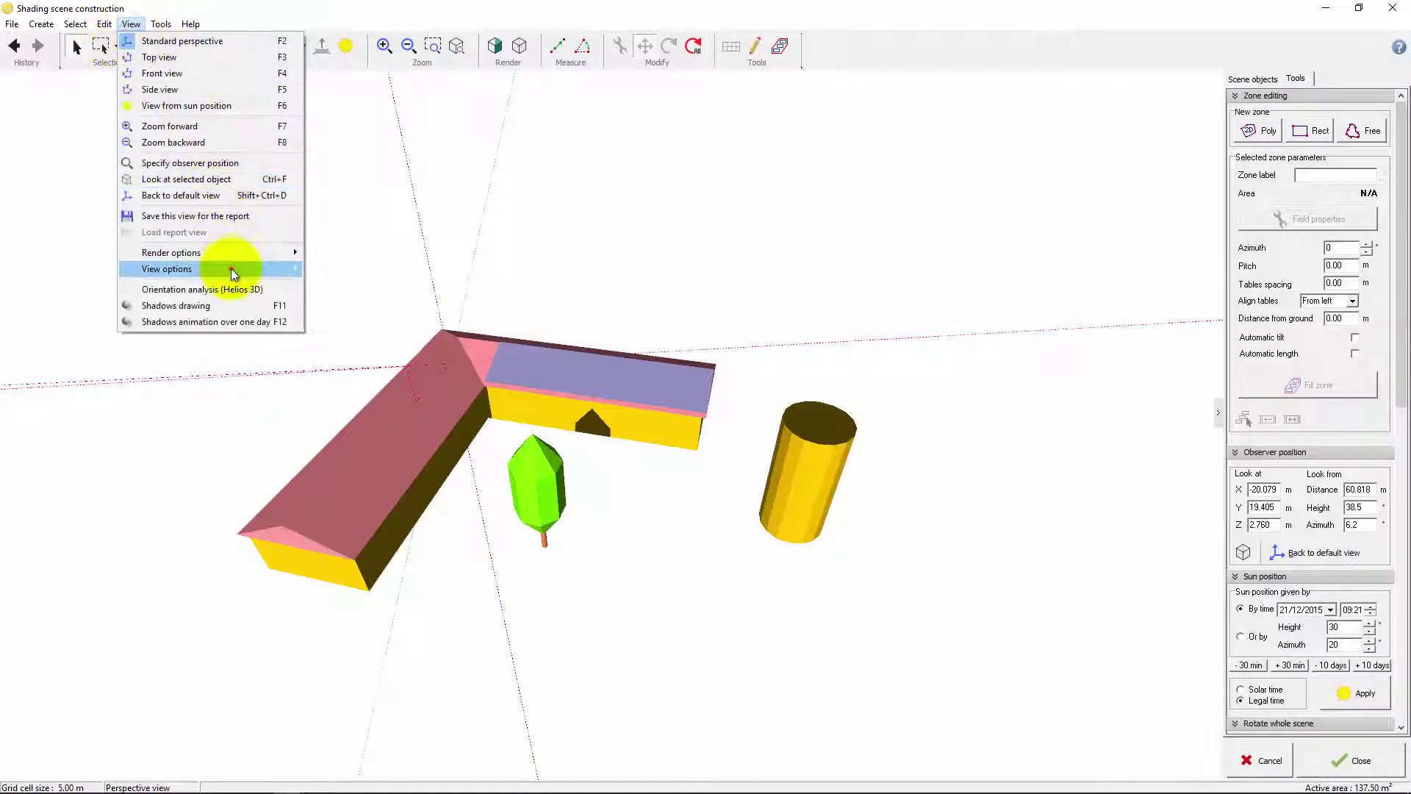
mouse_move(167, 270)
click(348, 301)
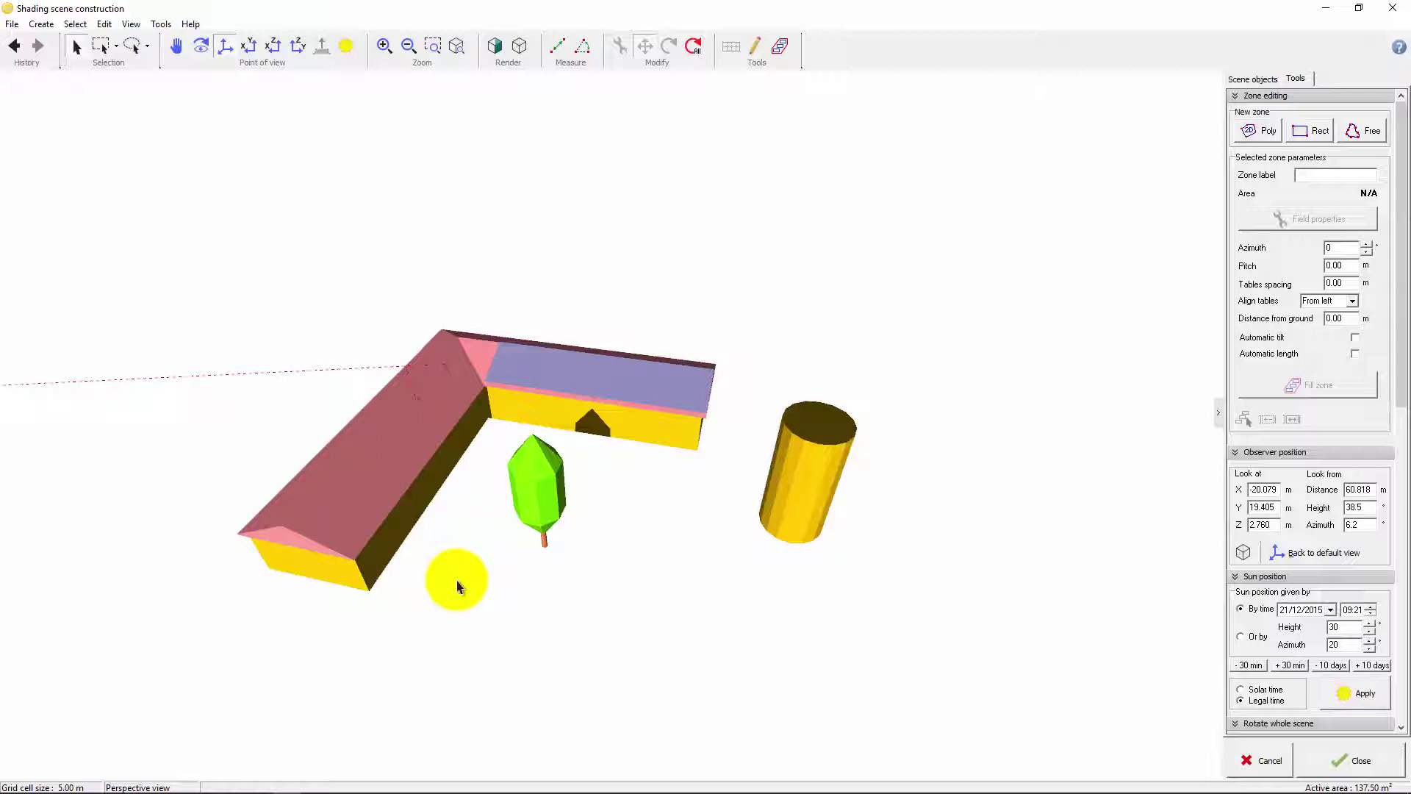
- Close the shading scene window, bringing up the keep-modifications prompt
click(1392, 9)
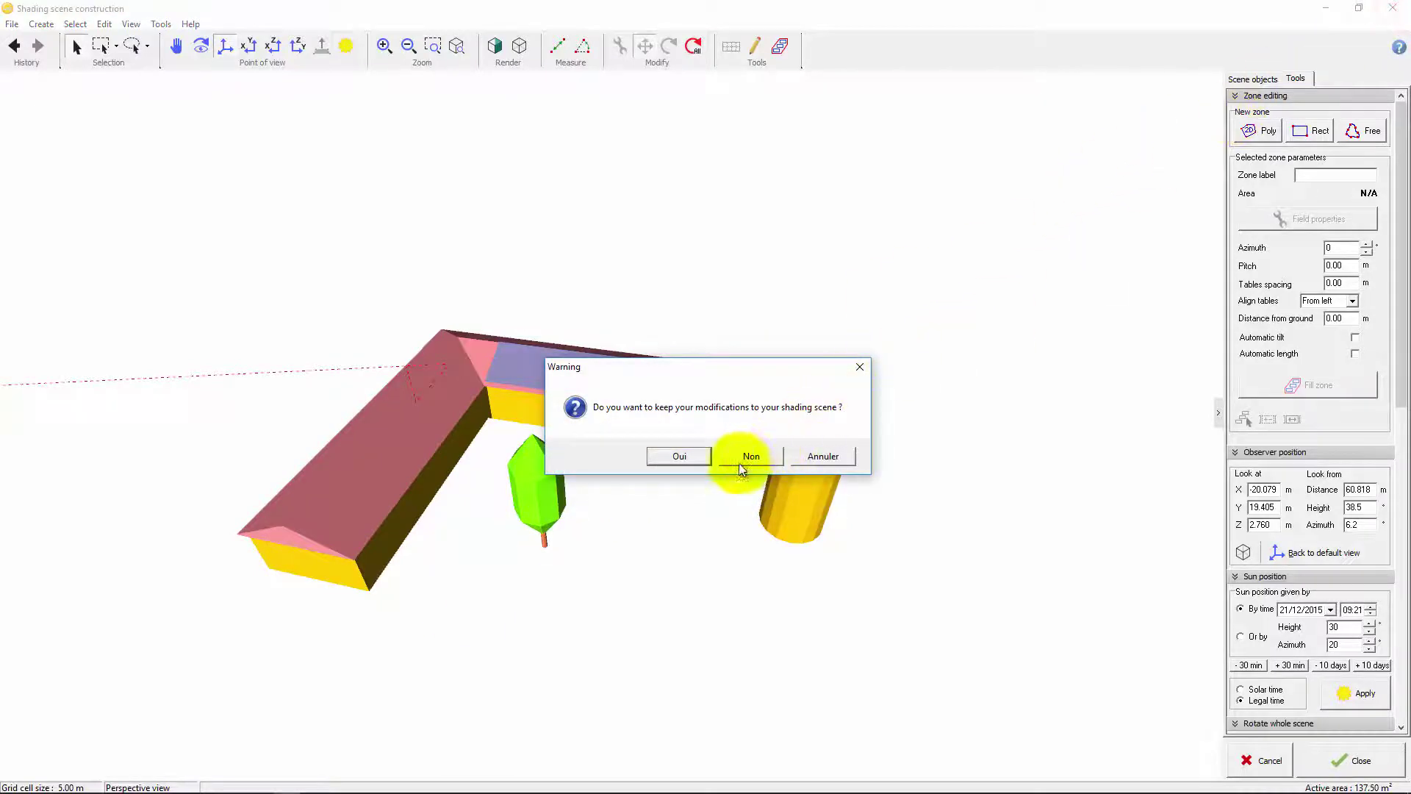